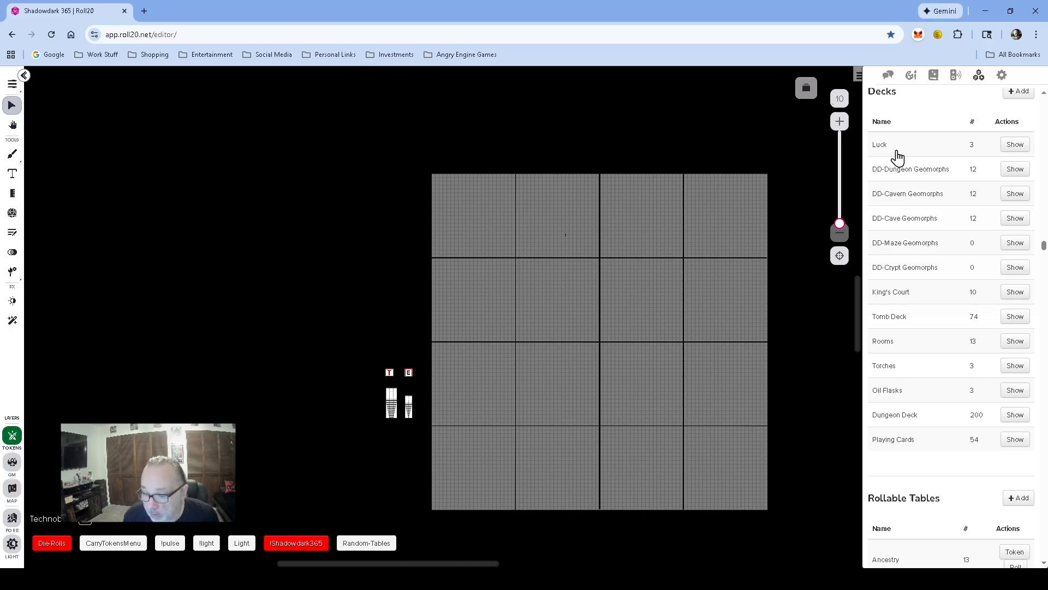
# Step: Check the Luck deck's settings, close them, and show the Luck deck on the tabletop
pyautogui.click(896, 153)
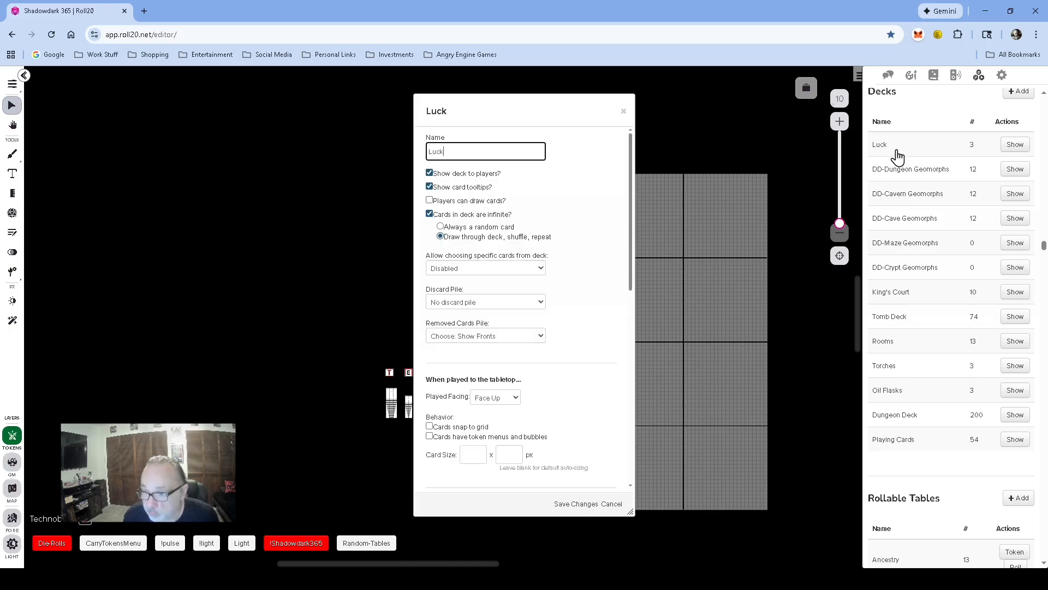
pyautogui.click(623, 107)
pyautogui.click(1015, 148)
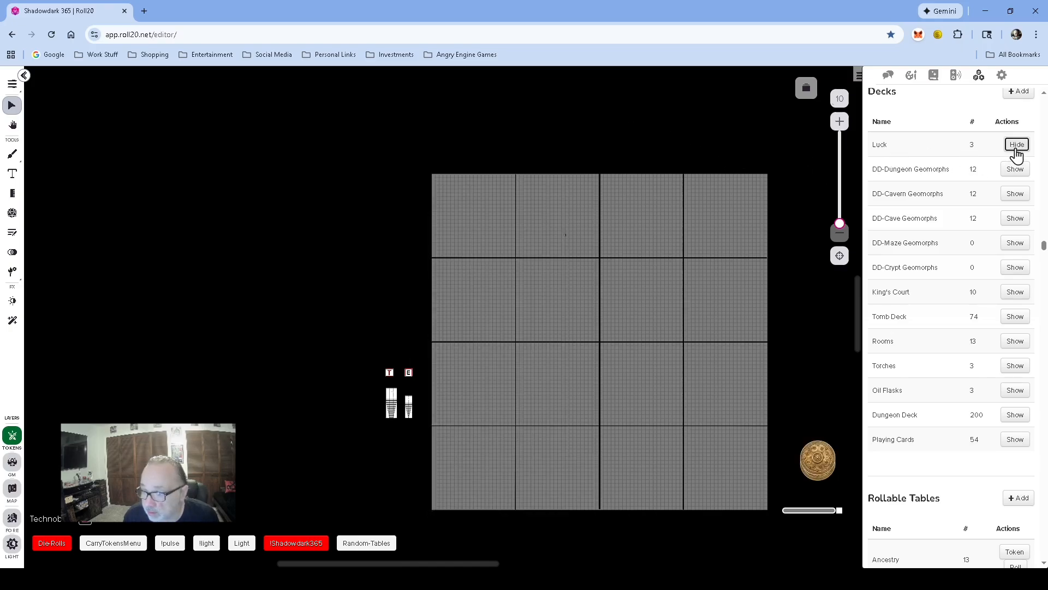
# Step: Deal 2 cards from the Luck deck to your own player
pyautogui.moveTo(819, 466)
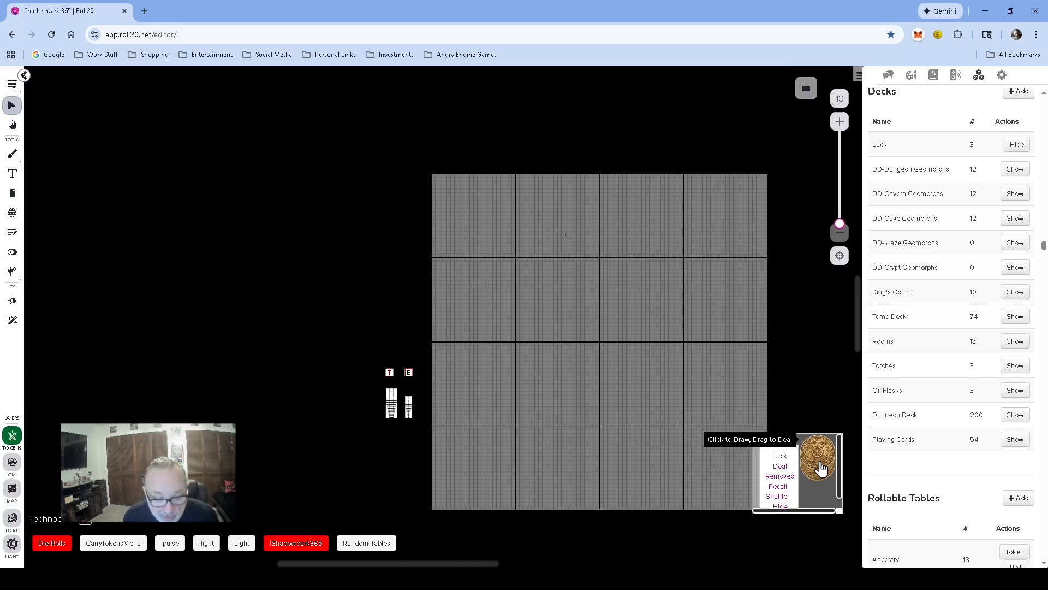
pyautogui.click(778, 466)
pyautogui.write('2')
pyautogui.click(502, 273)
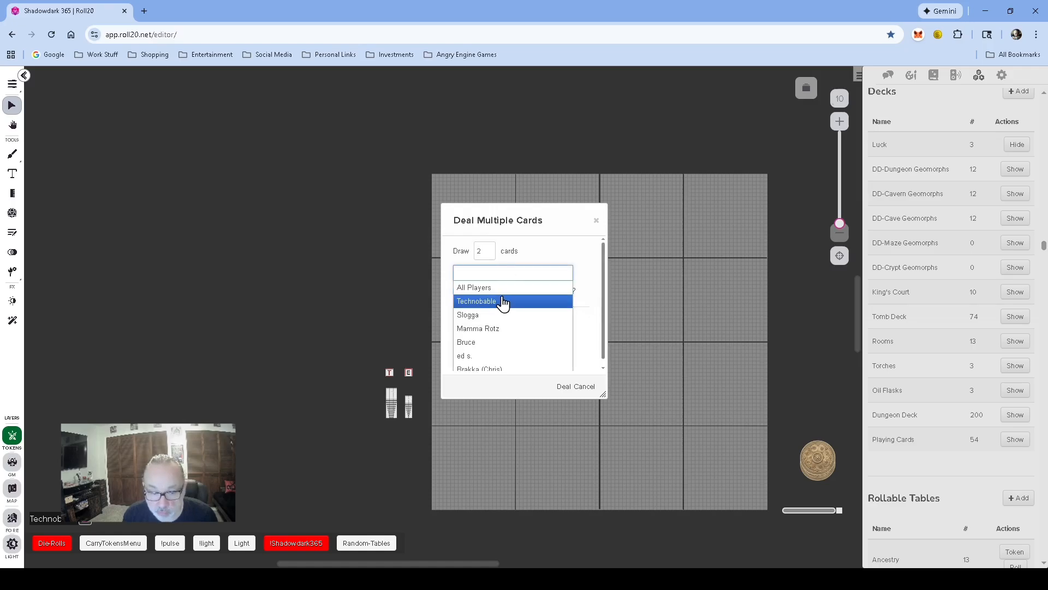
pyautogui.click(502, 302)
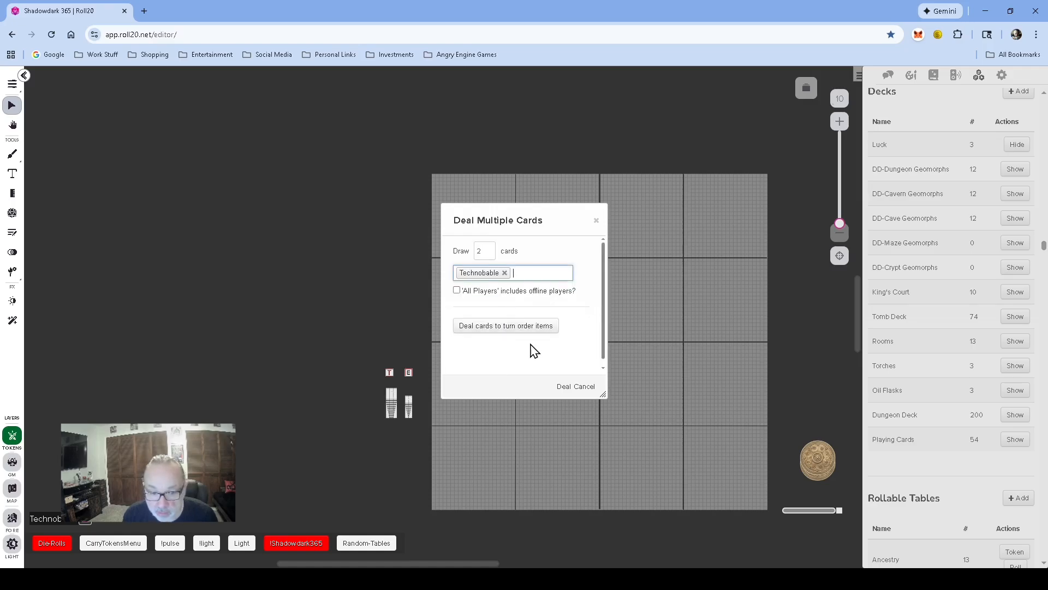
pyautogui.click(567, 389)
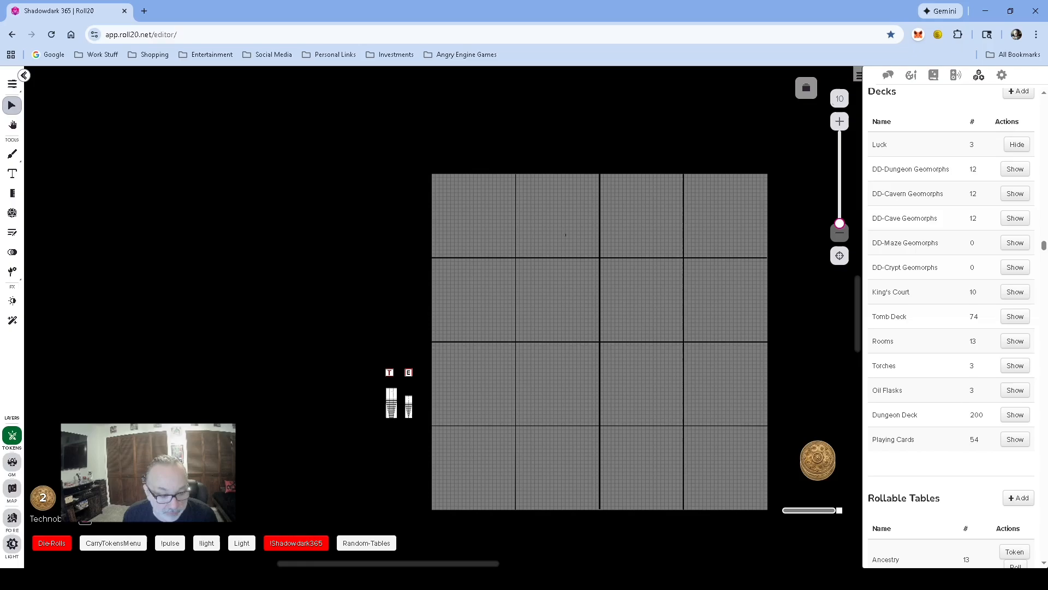
# Step: Play both Luck cards from the hand onto the map's second row, first column block, and hide the Luck deck
pyautogui.click(44, 498)
pyautogui.moveTo(100, 321); pyautogui.dragTo(471, 257)
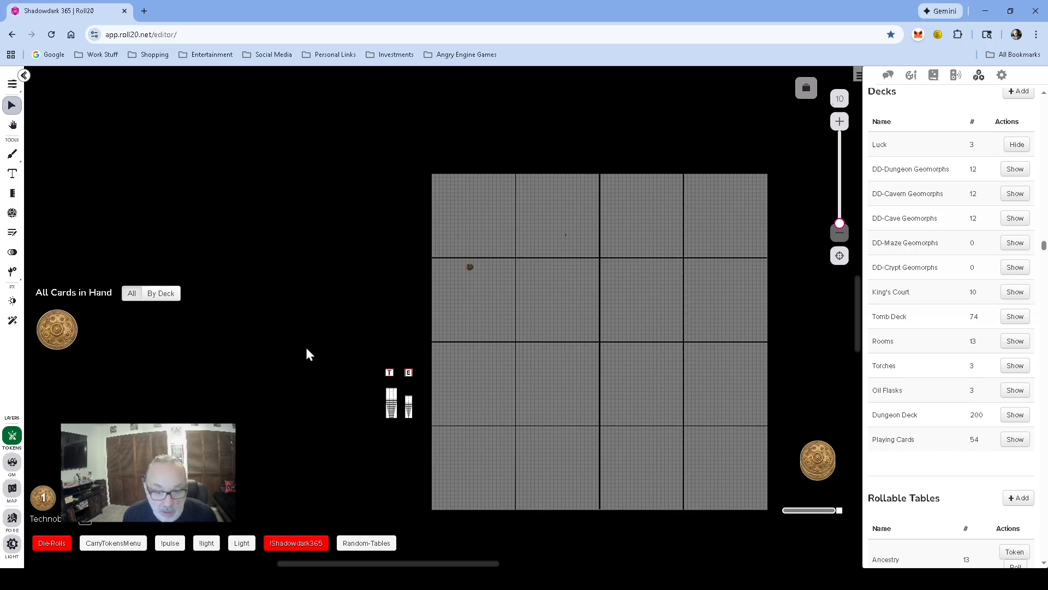
pyautogui.moveTo(56, 330); pyautogui.dragTo(473, 269)
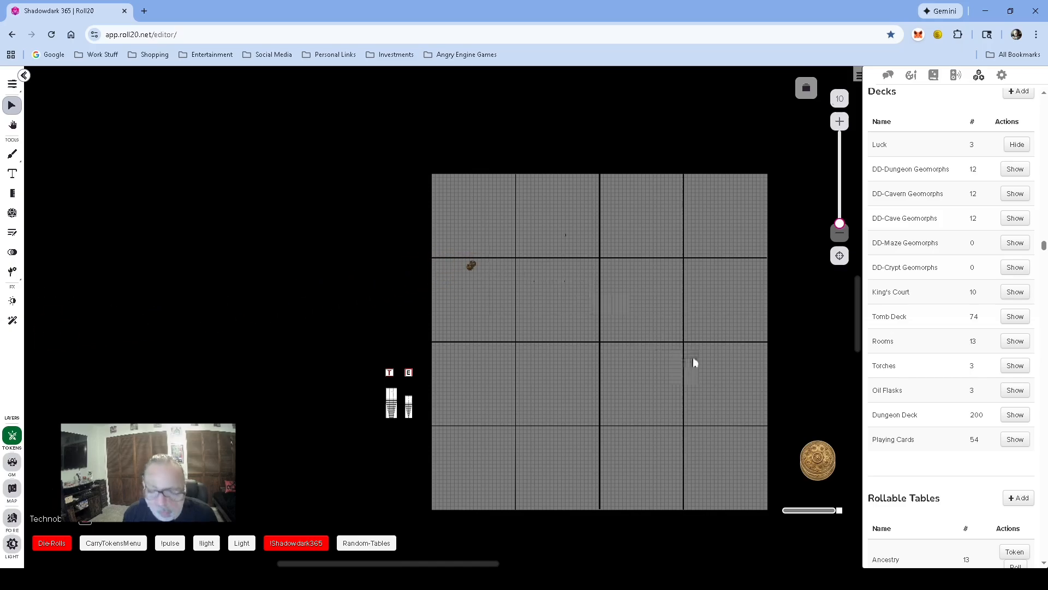
pyautogui.click(1020, 146)
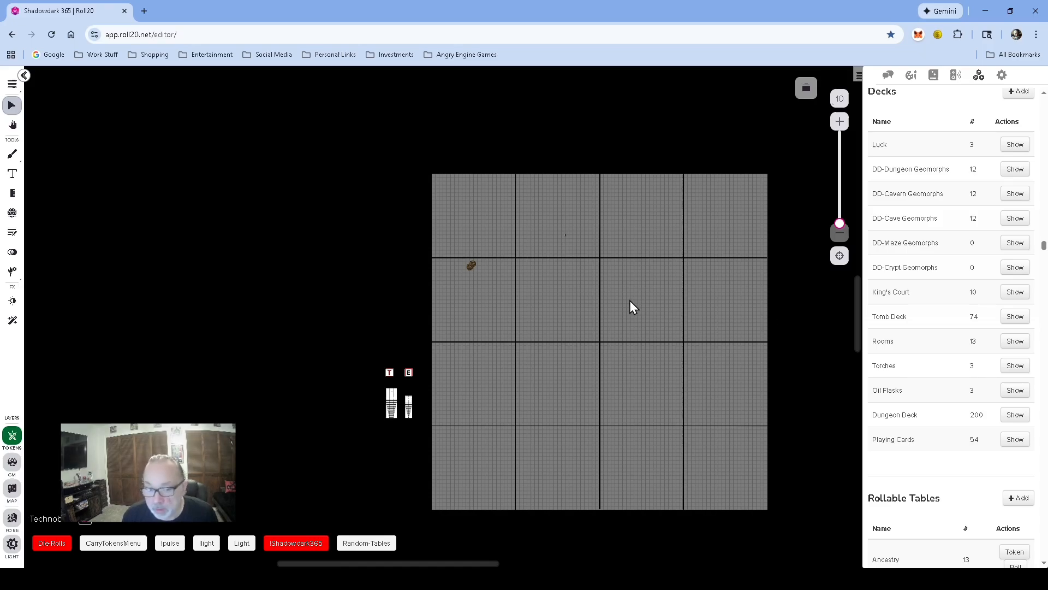
# Step: Delete the two played Luck cards and the stray door from the map
pyautogui.moveTo(467, 253); pyautogui.dragTo(463, 247)
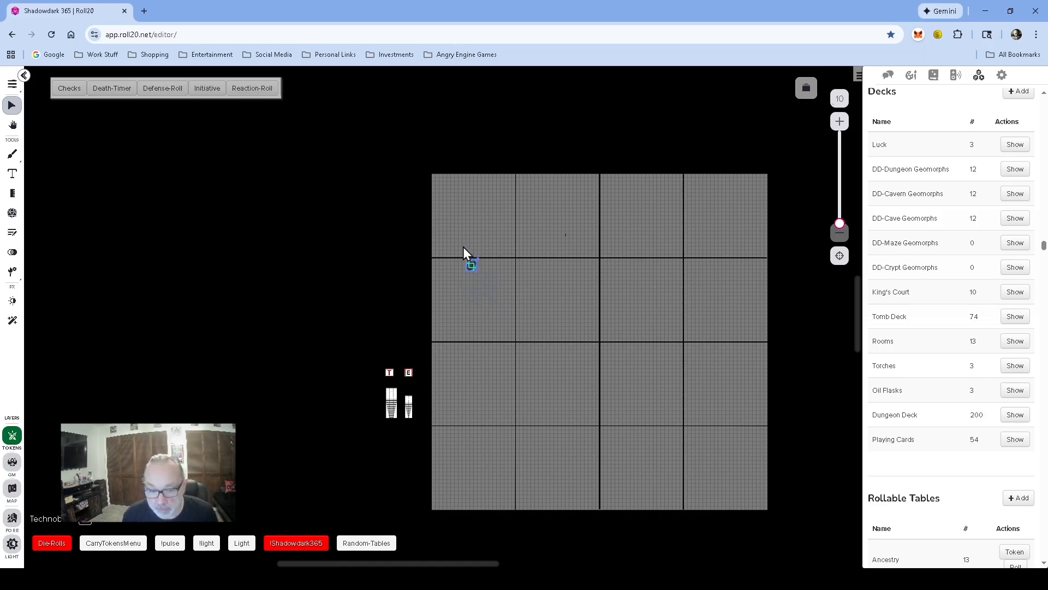
pyautogui.click(508, 270)
pyautogui.scroll(5, 568, 237)
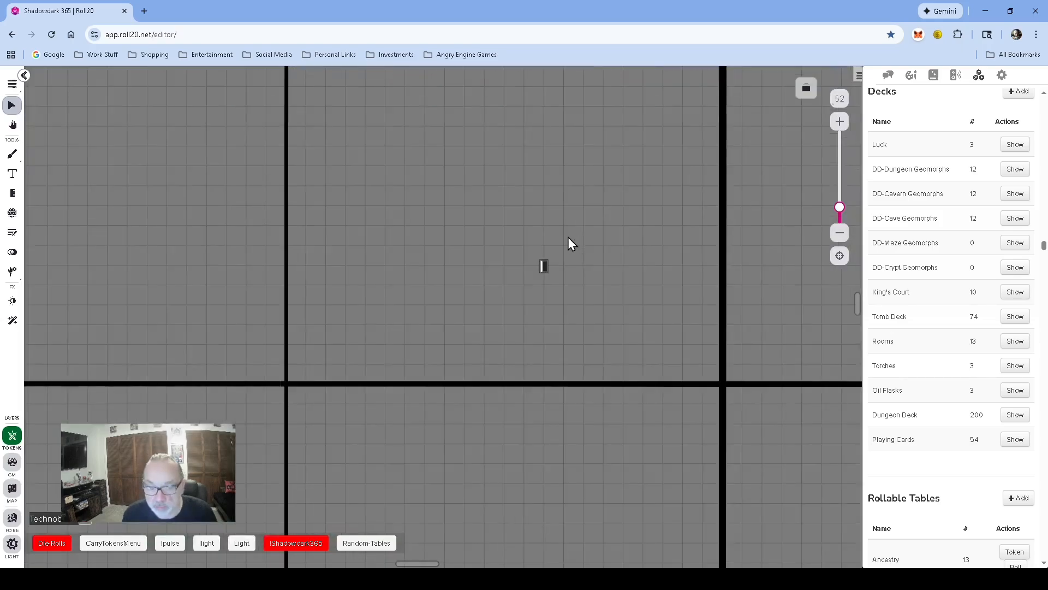
pyautogui.click(543, 268)
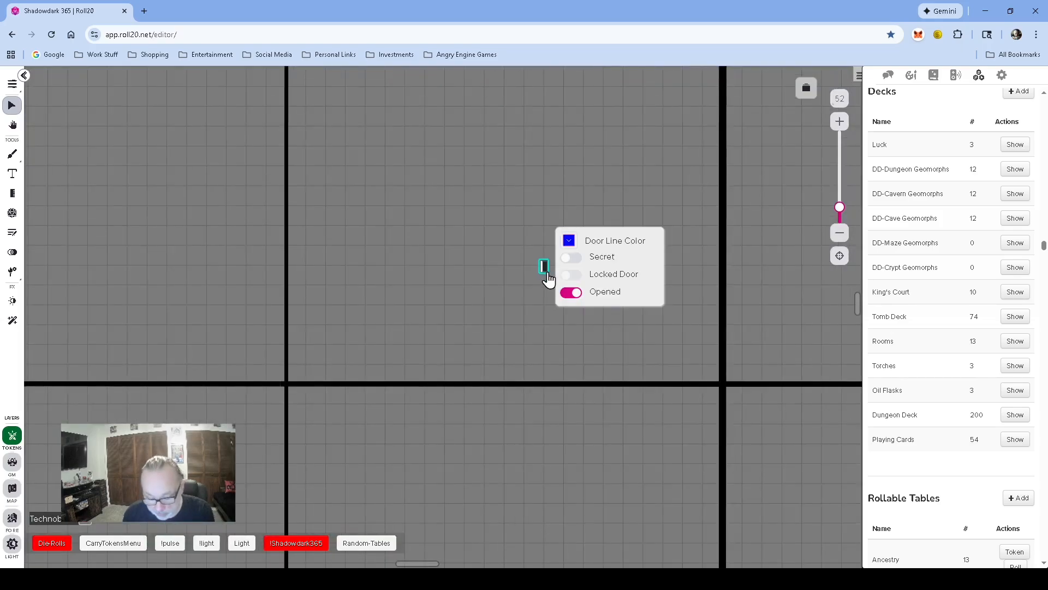
pyautogui.press('Delete')
pyautogui.scroll(-5, 589, 336)
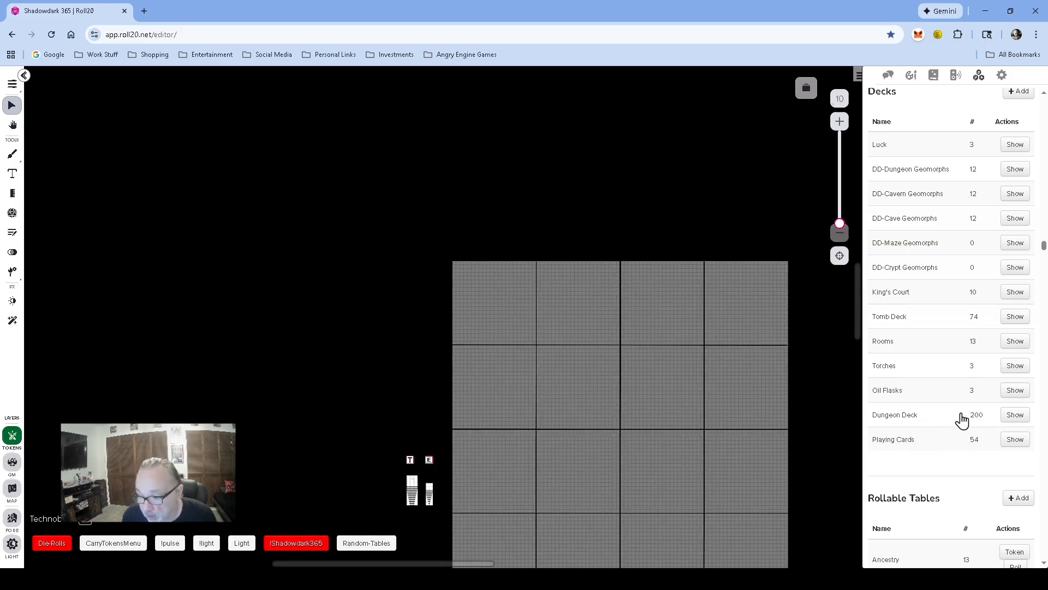
# Step: Look through the Dungeon Deck's E1 and E2 card images, and close its settings with the changes saved
pyautogui.click(916, 415)
pyautogui.scroll(-7, 538, 344)
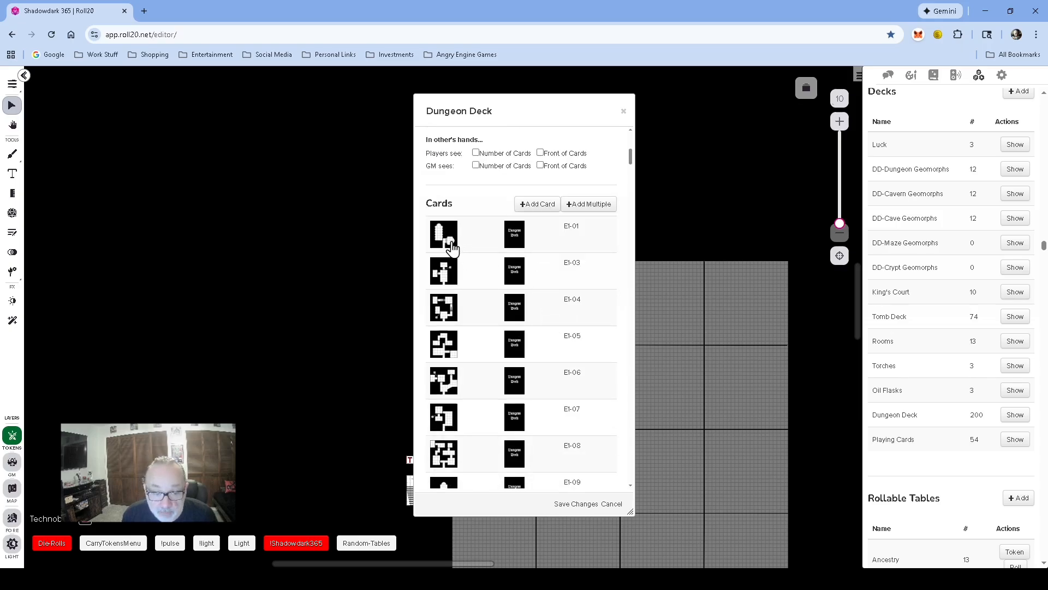
pyautogui.scroll(-4, 449, 246)
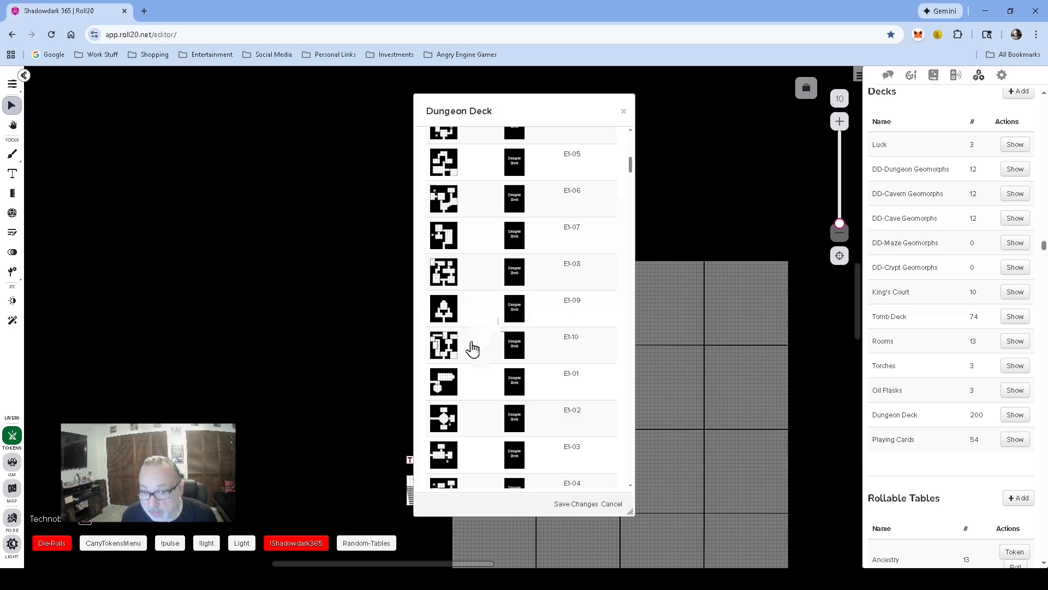
pyautogui.scroll(-2, 476, 353)
pyautogui.scroll(-8, 478, 353)
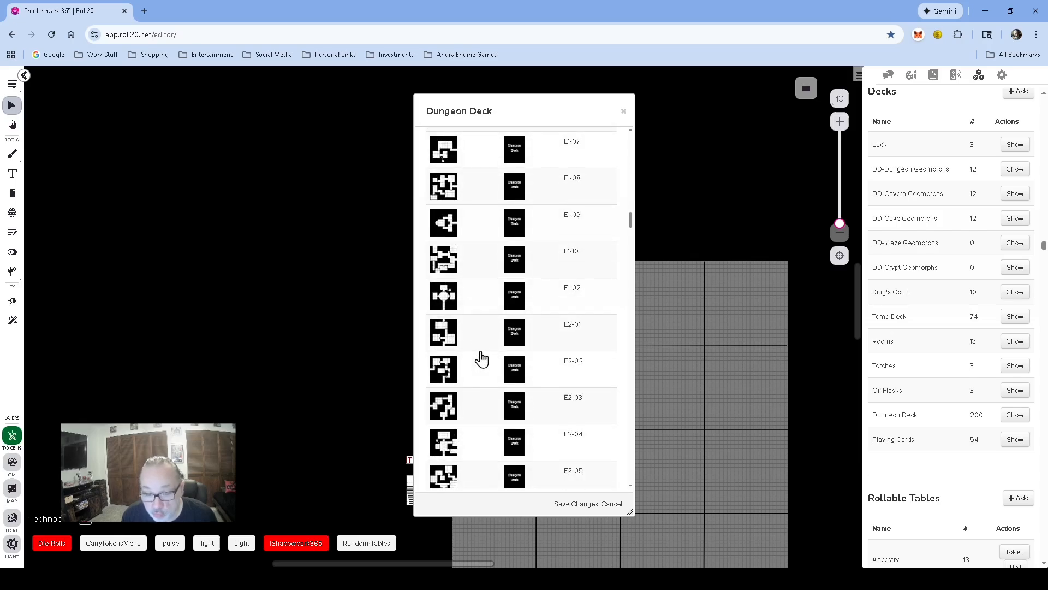
pyautogui.scroll(1, 495, 351)
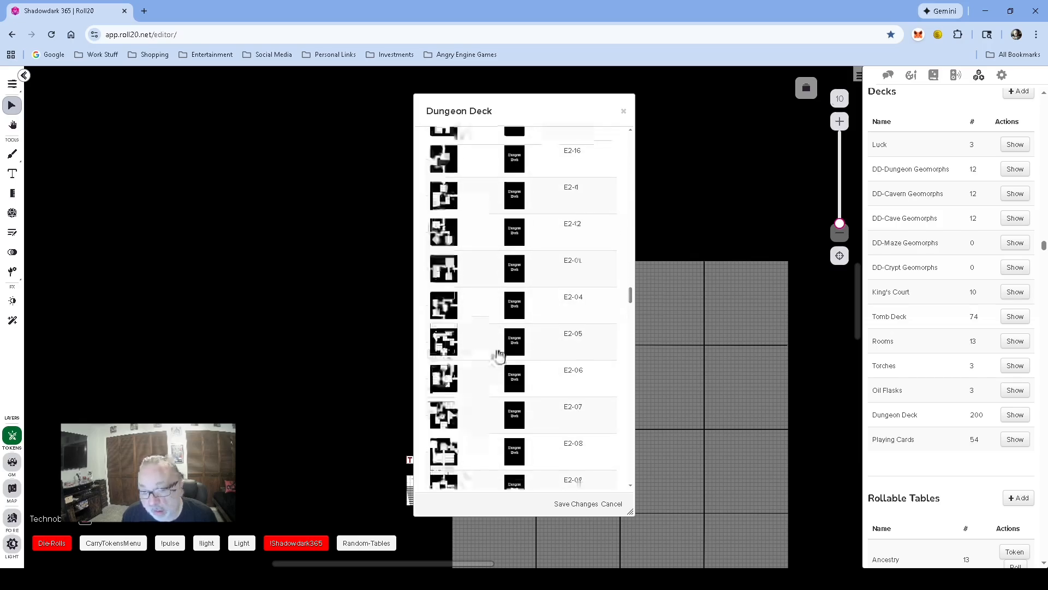
pyautogui.scroll(-4, 491, 353)
pyautogui.scroll(4, 486, 353)
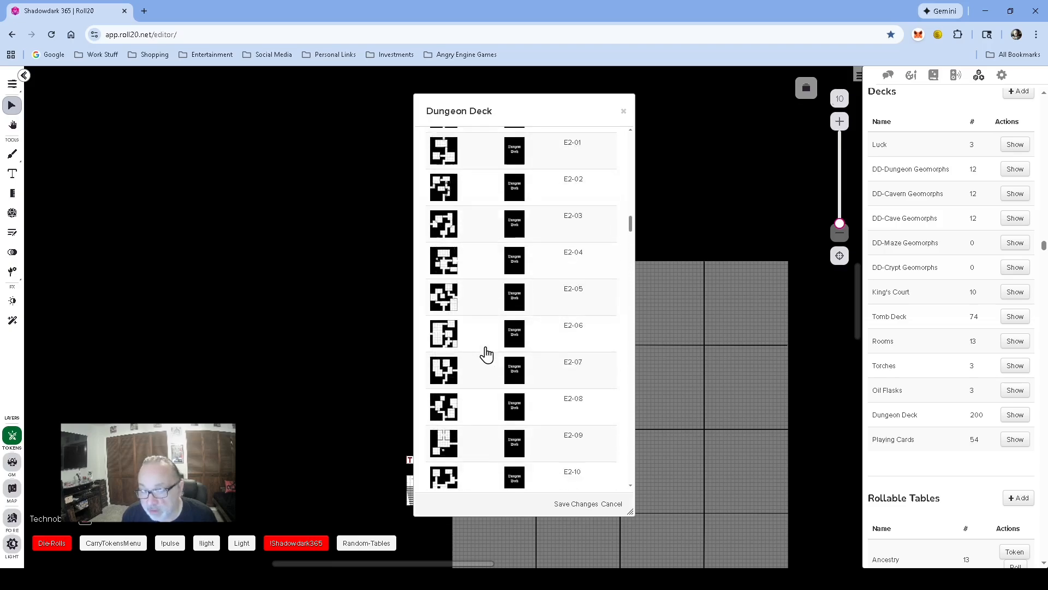
pyautogui.click(578, 505)
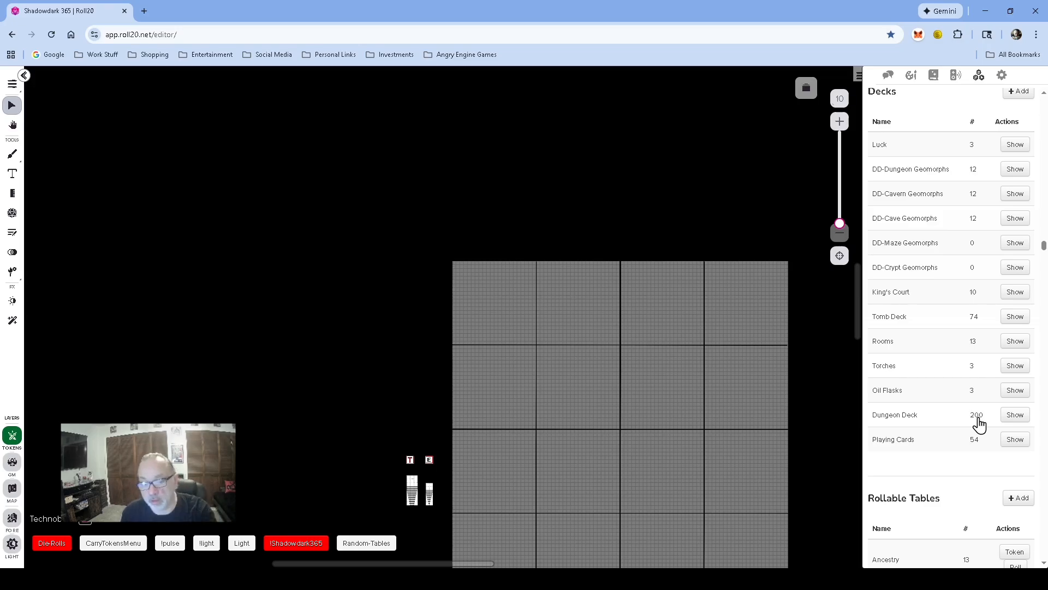
# Step: Show the Dungeon Deck on the tabletop and shuffle it
pyautogui.click(1014, 417)
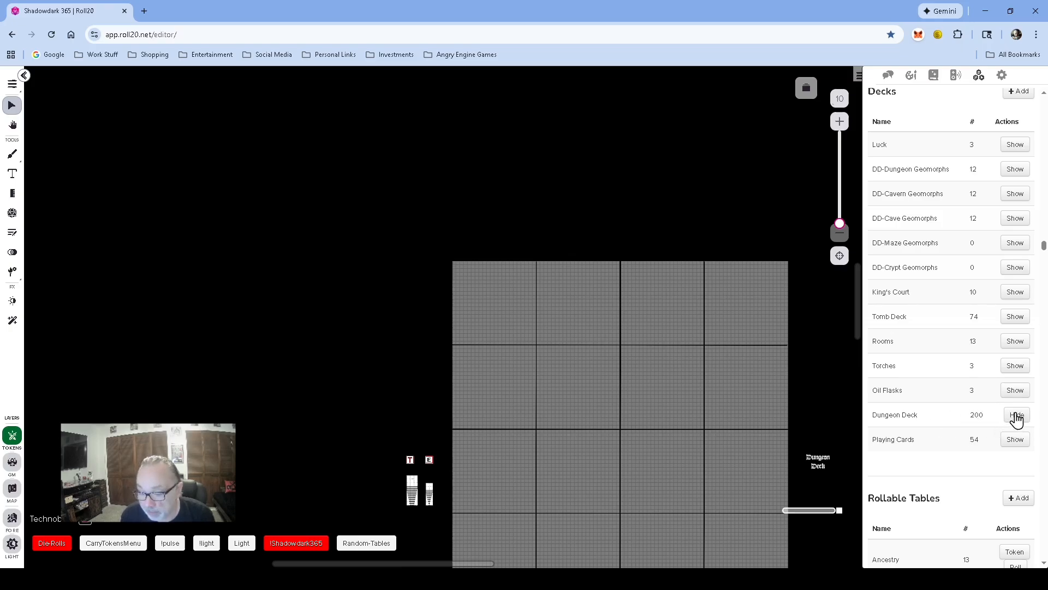
pyautogui.moveTo(762, 507)
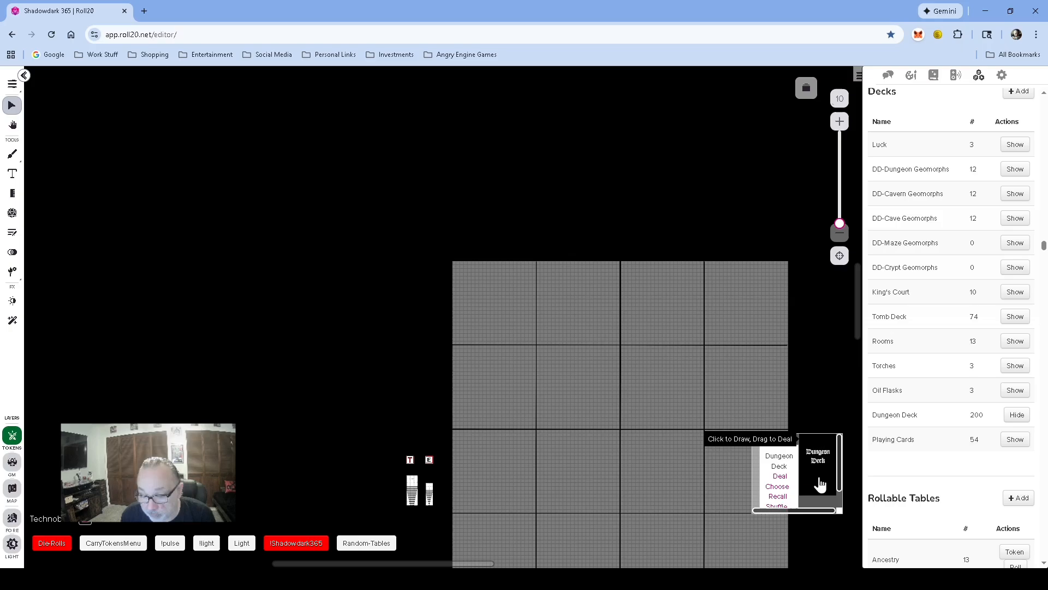
pyautogui.scroll(-1, 797, 486)
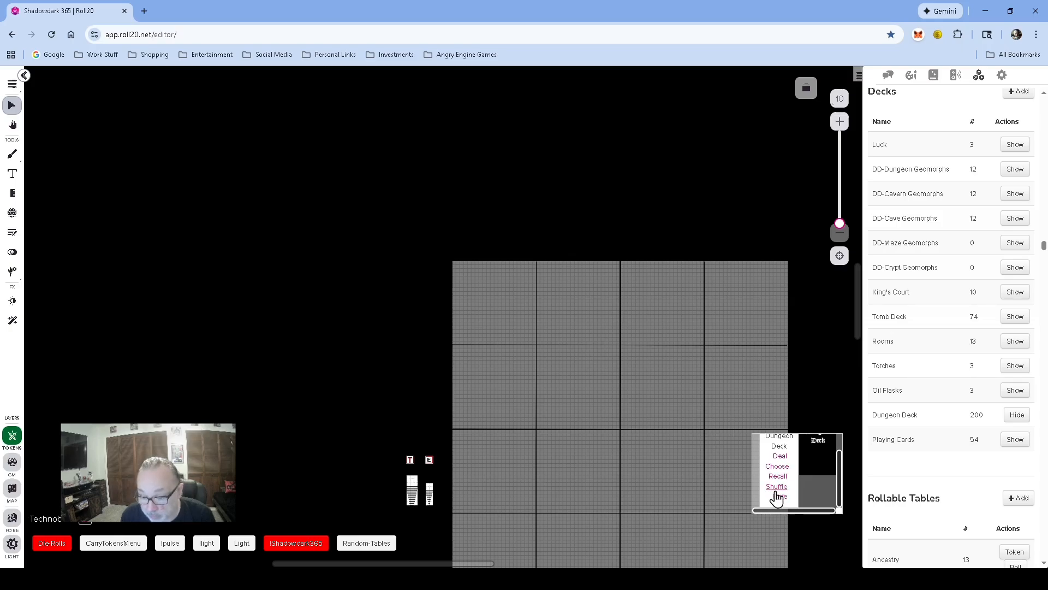
pyautogui.click(777, 486)
pyautogui.click(560, 350)
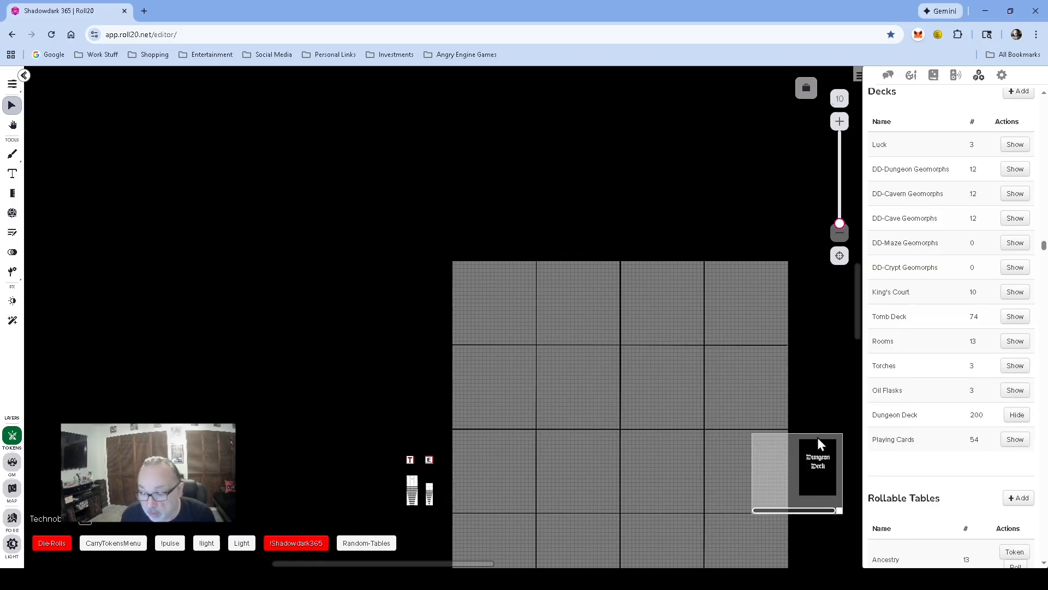
# Step: Deal a Dungeon Deck tile onto the map and align it with the block in the second row, third column
pyautogui.moveTo(819, 467); pyautogui.dragTo(683, 456)
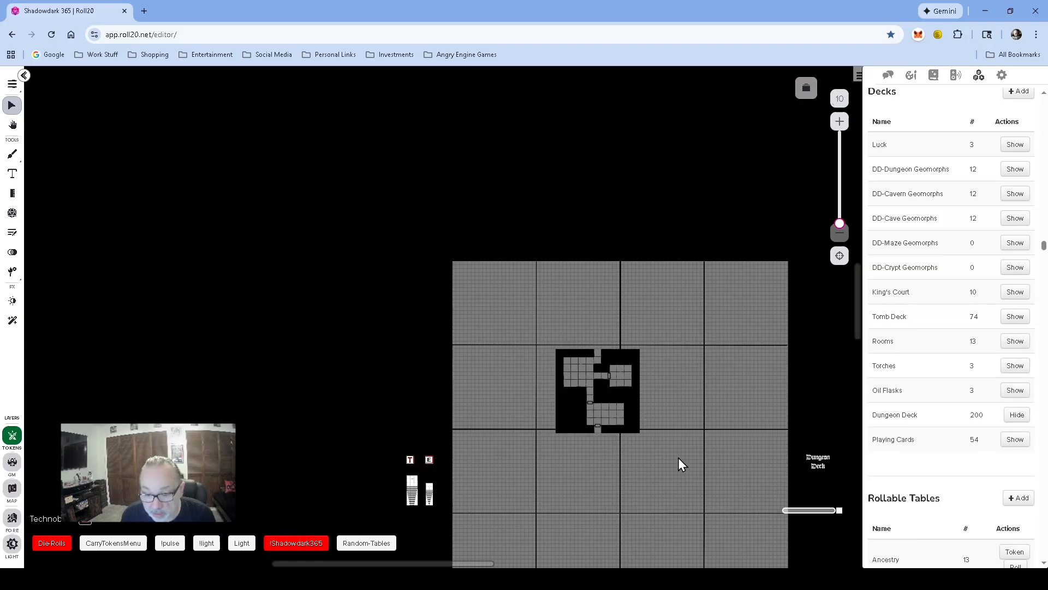
pyautogui.scroll(-2, 678, 457)
pyautogui.scroll(4, 633, 328)
pyautogui.moveTo(576, 315); pyautogui.dragTo(754, 315)
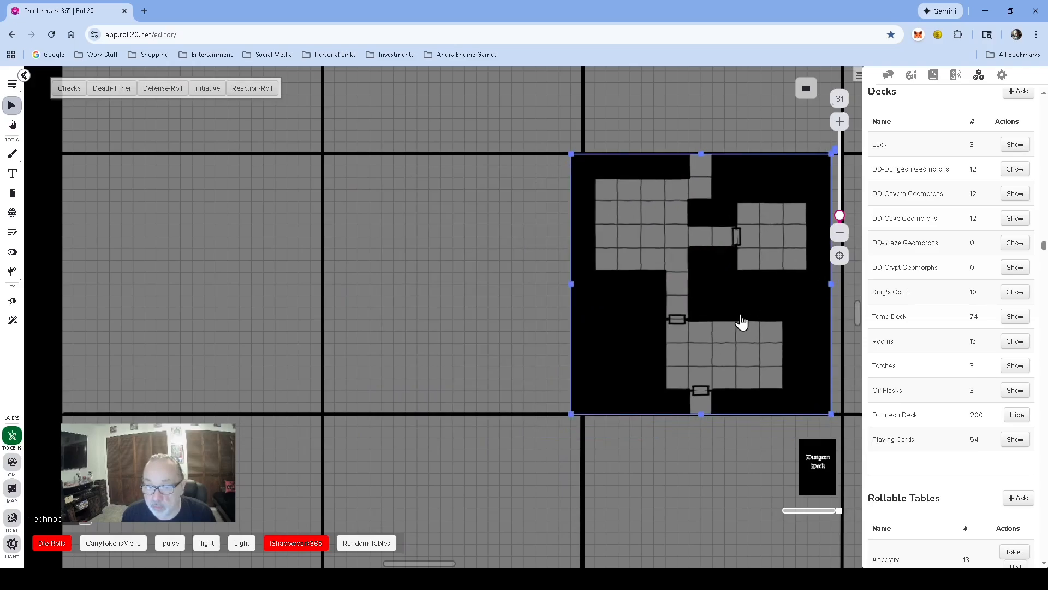
pyautogui.scroll(-5, 683, 404)
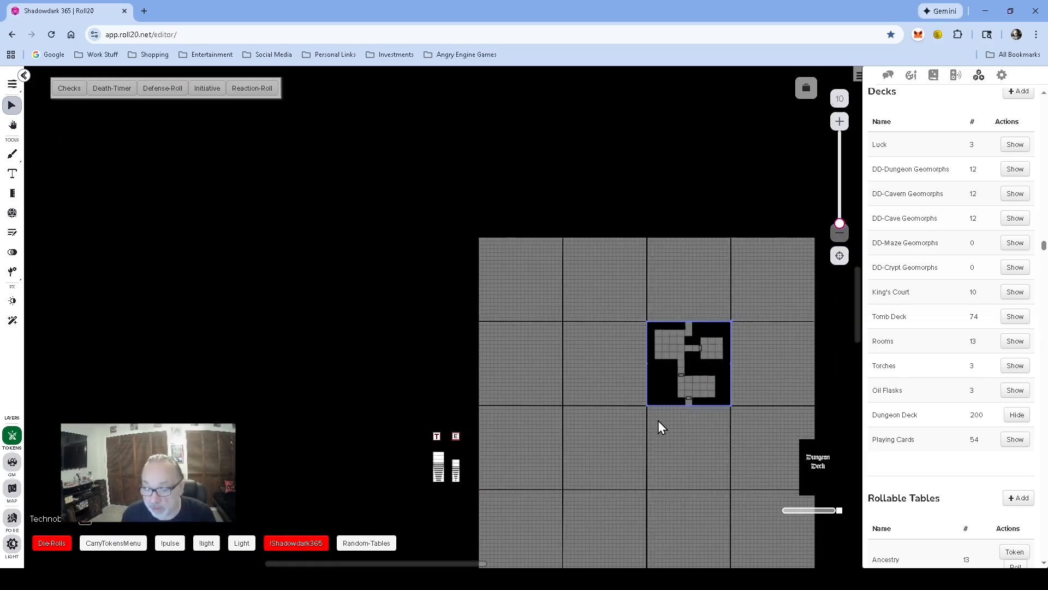
# Step: Deal three more Dungeon Deck tiles and align one right of the first tile, one below it, and one left of that lower tile
pyautogui.moveTo(807, 459); pyautogui.dragTo(736, 328)
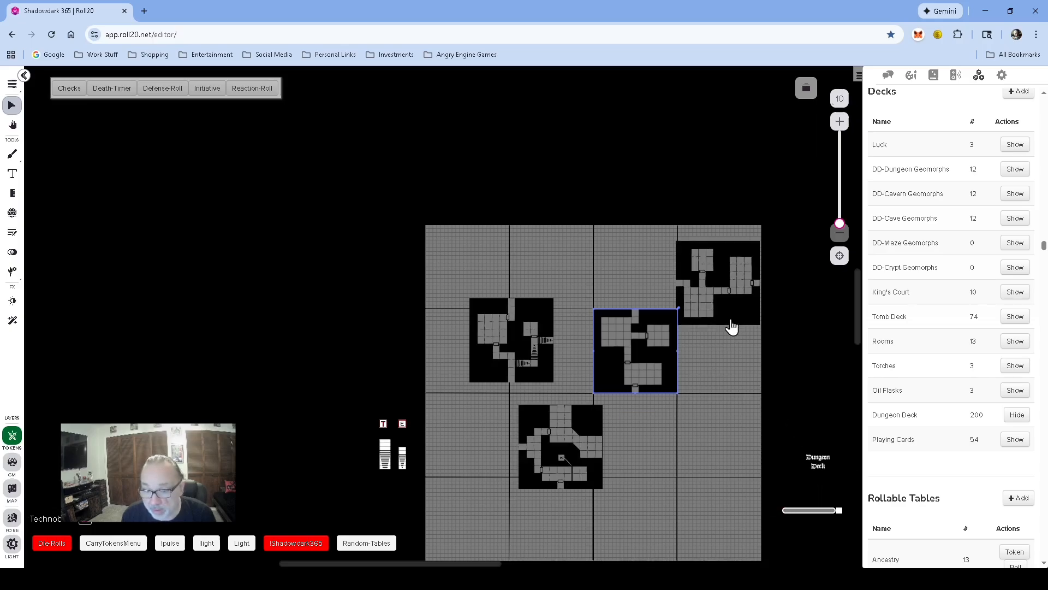
pyautogui.moveTo(735, 288); pyautogui.dragTo(735, 365)
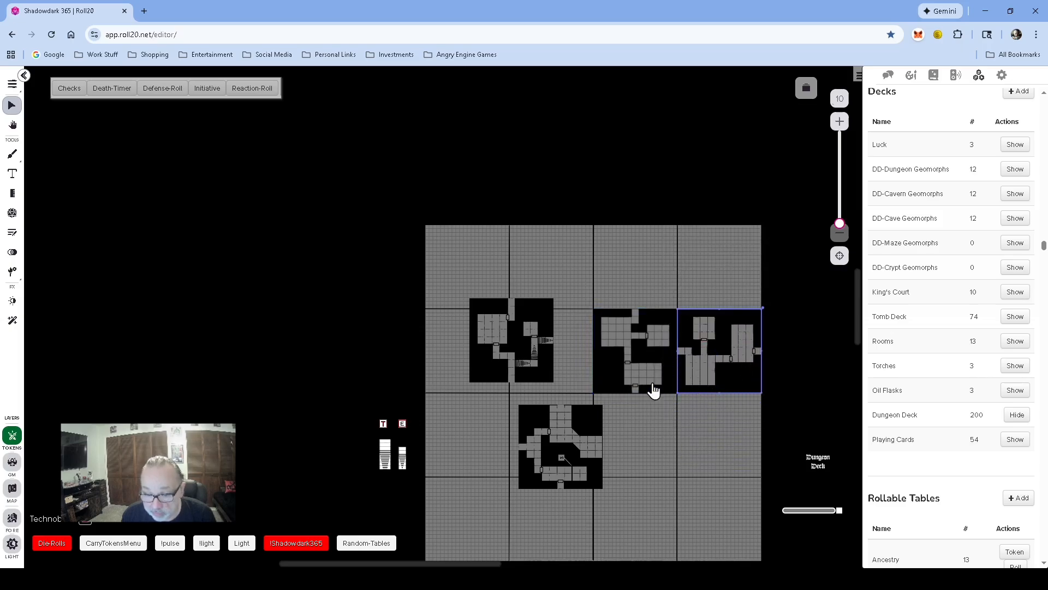
pyautogui.moveTo(562, 449); pyautogui.dragTo(633, 439)
pyautogui.scroll(5, 633, 439)
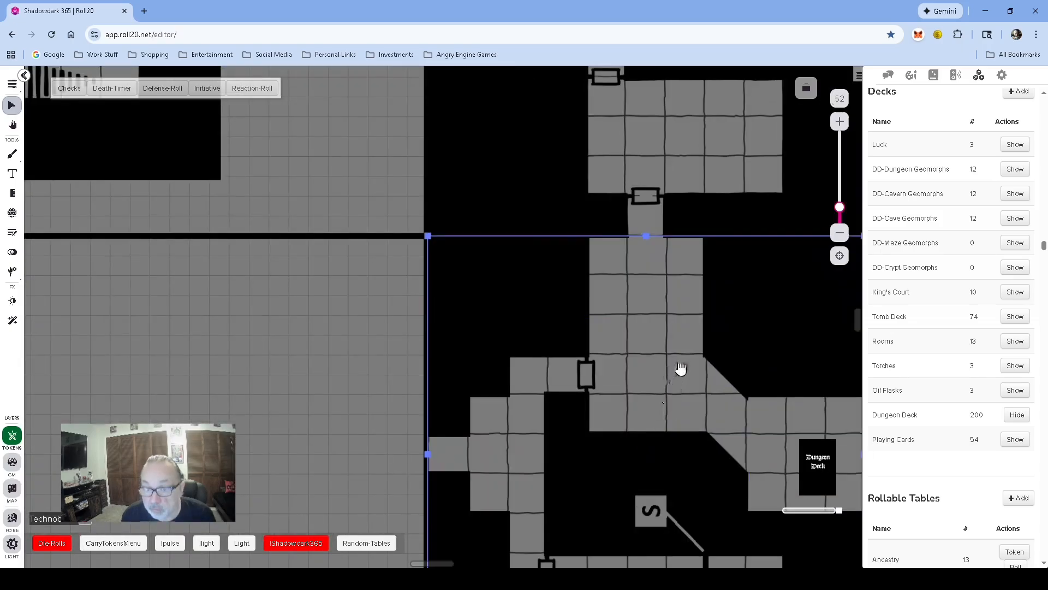
pyautogui.scroll(-1, 627, 377)
pyautogui.scroll(-5, 626, 377)
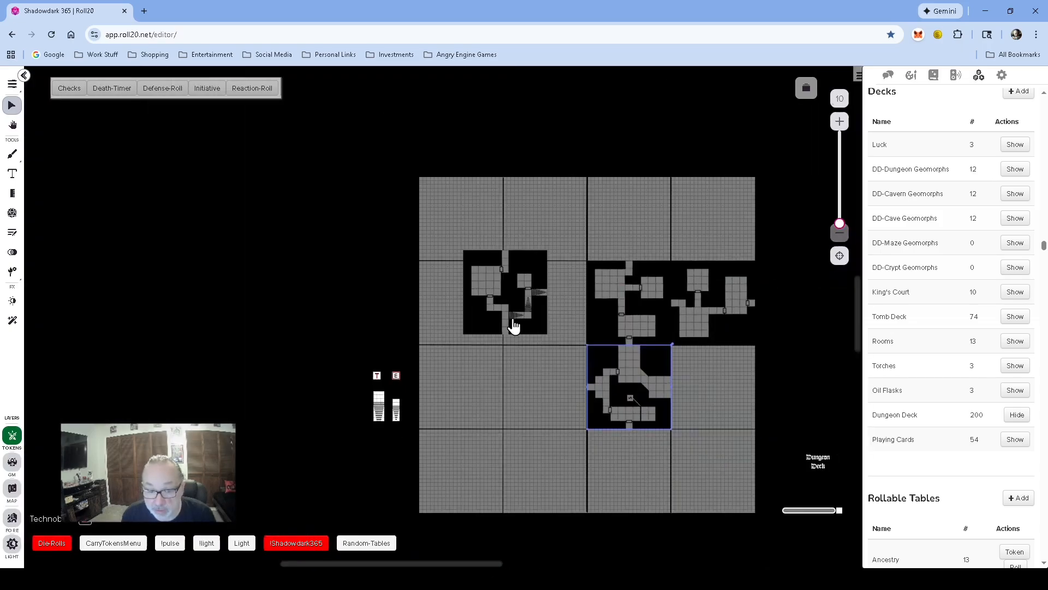
pyautogui.moveTo(515, 314); pyautogui.dragTo(556, 407)
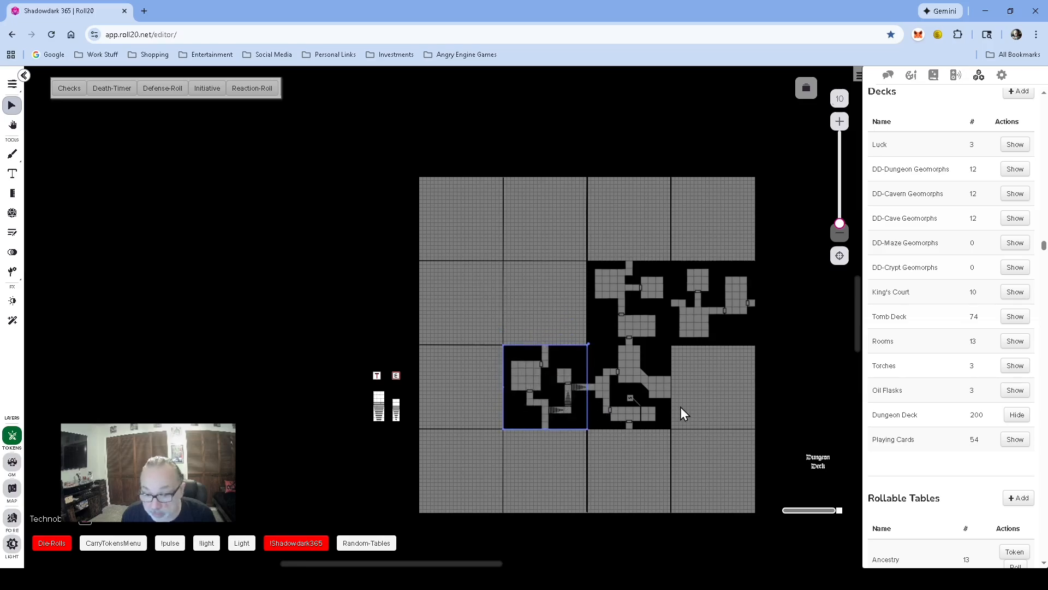
# Step: Rotate the tile right of the first one 90 degrees clockwise and move it into the block directly above the first tile
pyautogui.moveTo(692, 408); pyautogui.dragTo(624, 404)
pyautogui.click(655, 321)
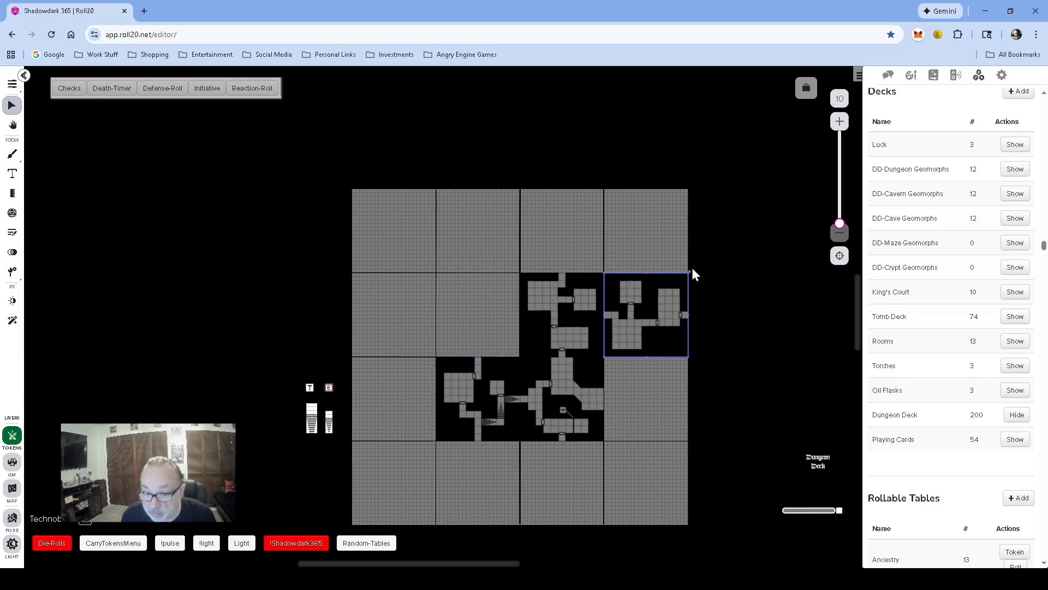
pyautogui.moveTo(690, 273); pyautogui.dragTo(693, 366)
pyautogui.moveTo(655, 331); pyautogui.dragTo(570, 246)
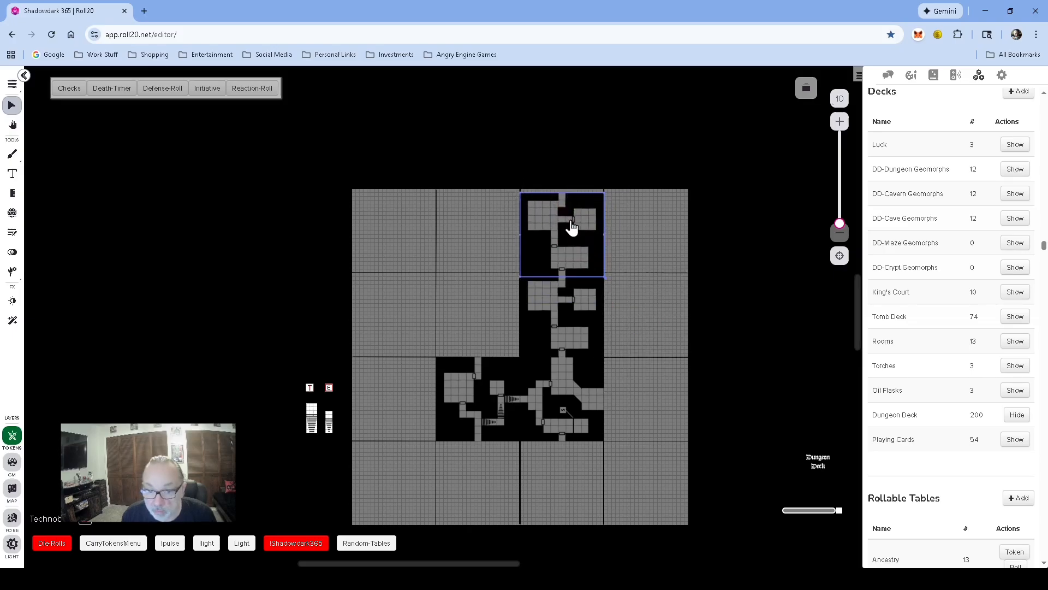
pyautogui.scroll(5, 513, 484)
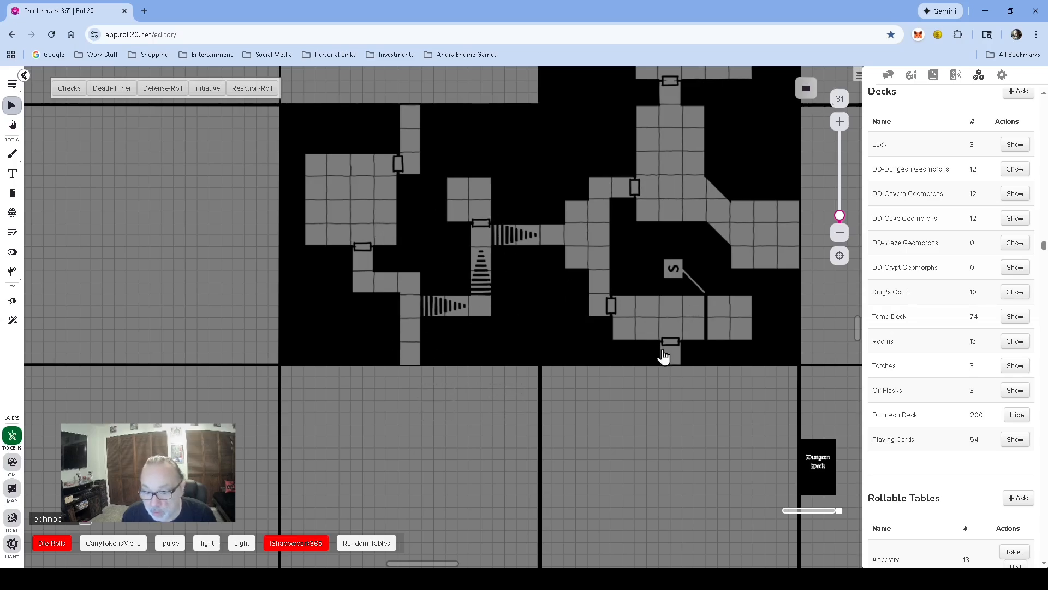
pyautogui.scroll(-5, 645, 424)
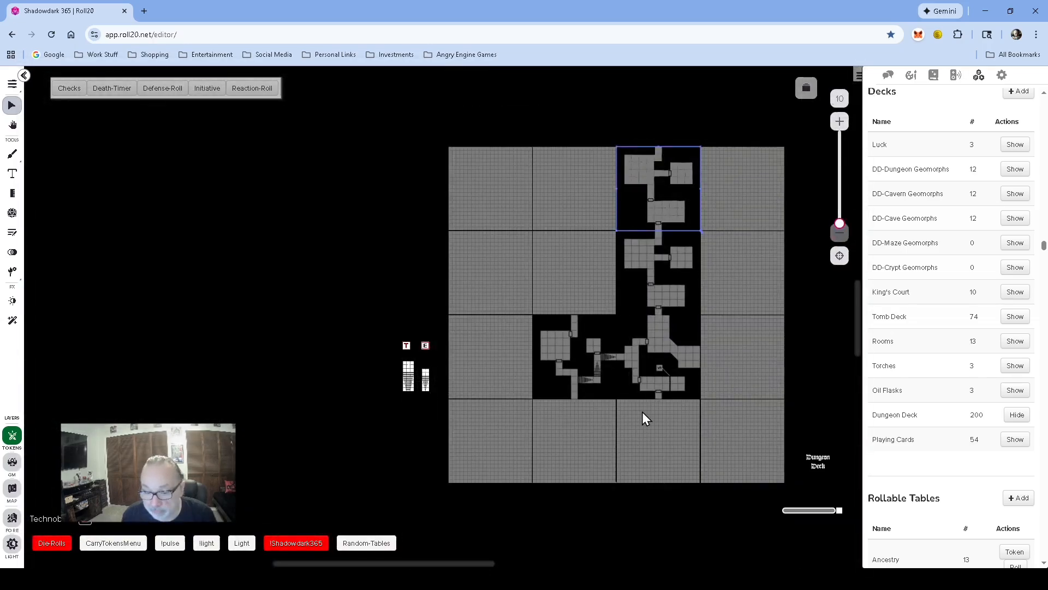
# Step: Browse the available cards in the Dungeon Deck and close the card list without dealing one
pyautogui.click(811, 458)
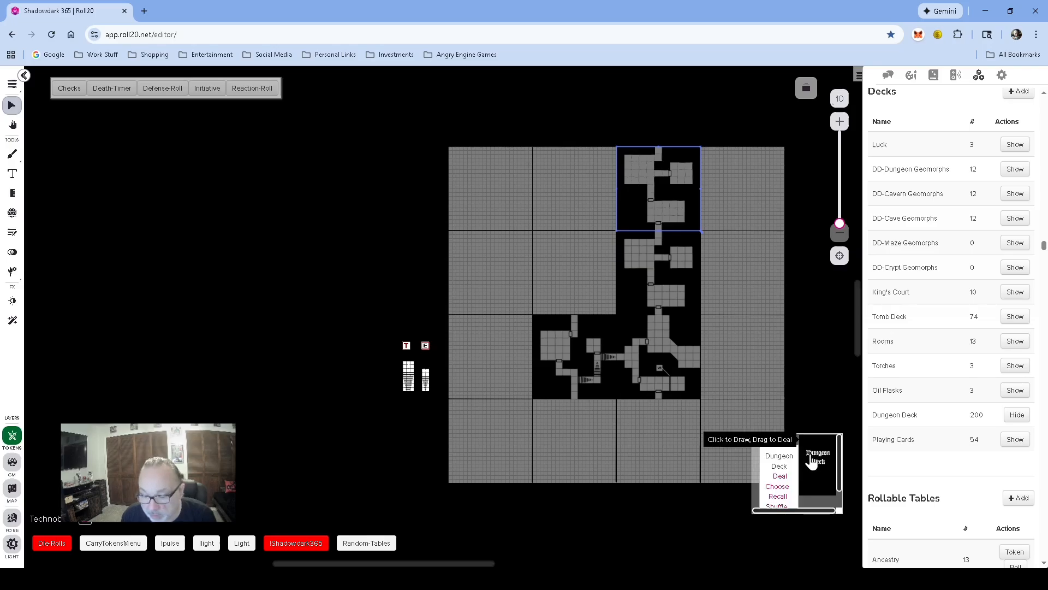
pyautogui.click(777, 487)
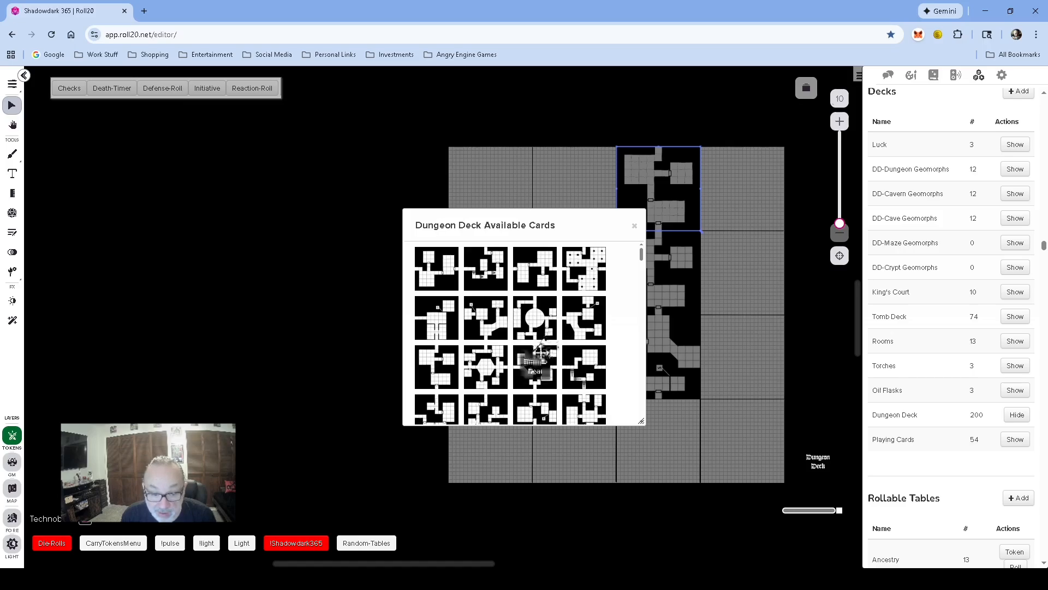
pyautogui.scroll(-2, 542, 358)
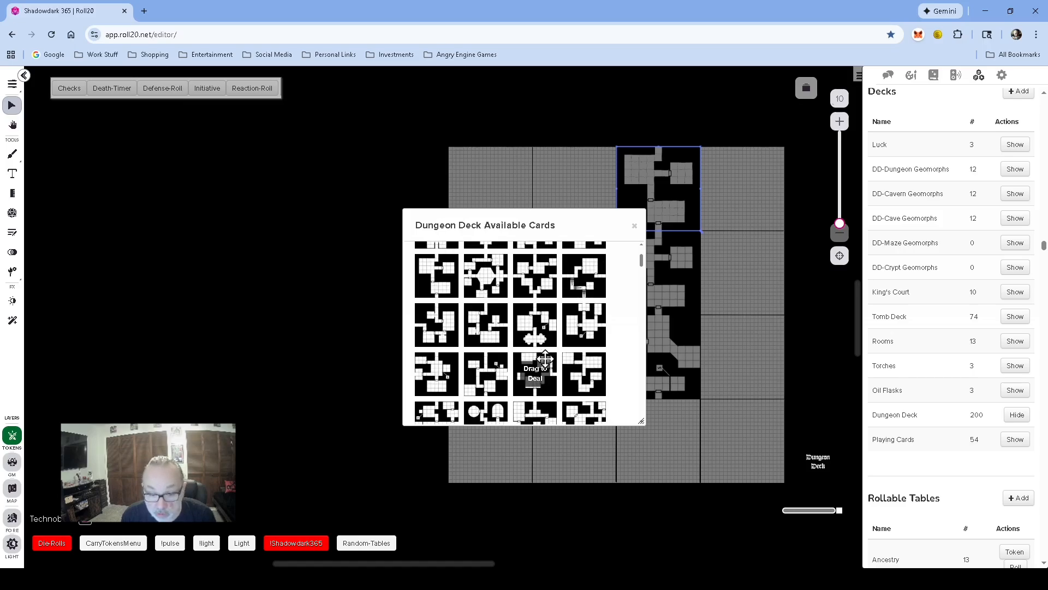
pyautogui.click(634, 226)
# Step: Select all four dungeon tiles and change their layer to Map
pyautogui.click(590, 349)
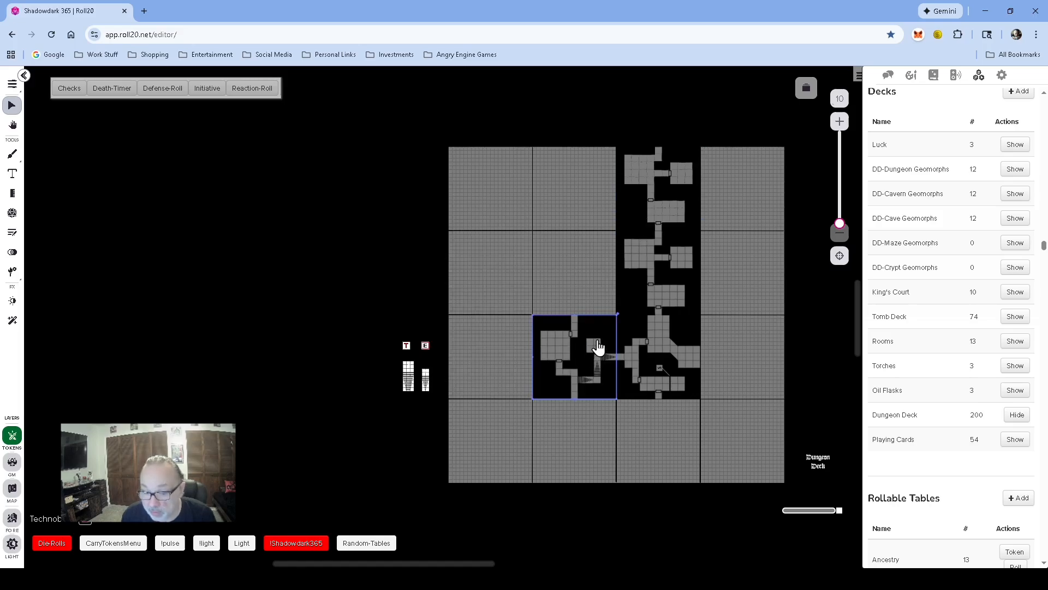
pyautogui.keyDown('shift'); pyautogui.click(645, 349); pyautogui.keyUp('shift')
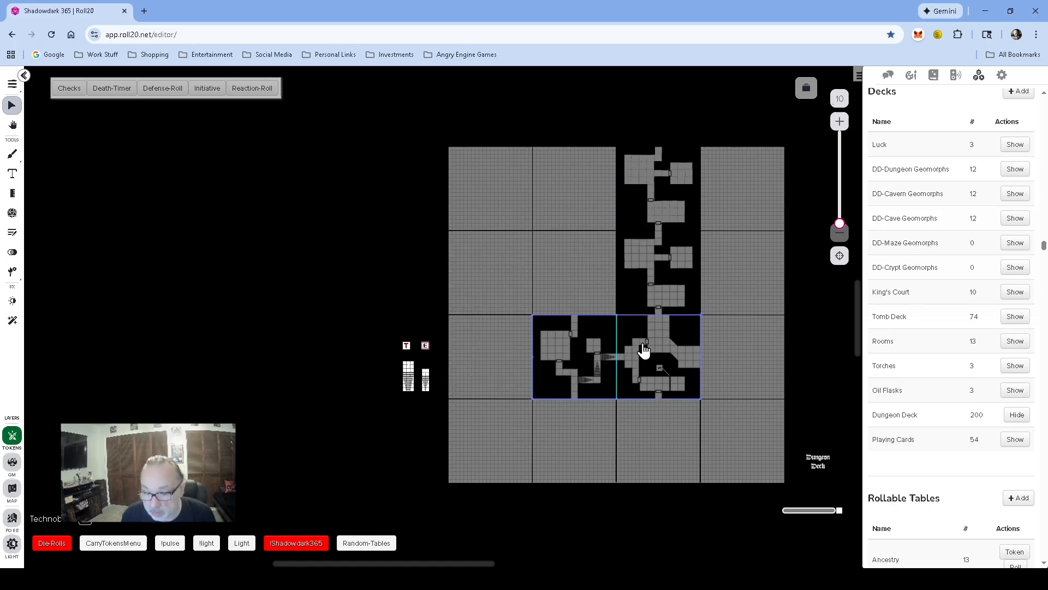
pyautogui.keyDown('shift'); pyautogui.click(649, 276); pyautogui.keyUp('shift')
pyautogui.keyDown('shift'); pyautogui.click(657, 207); pyautogui.keyUp('shift')
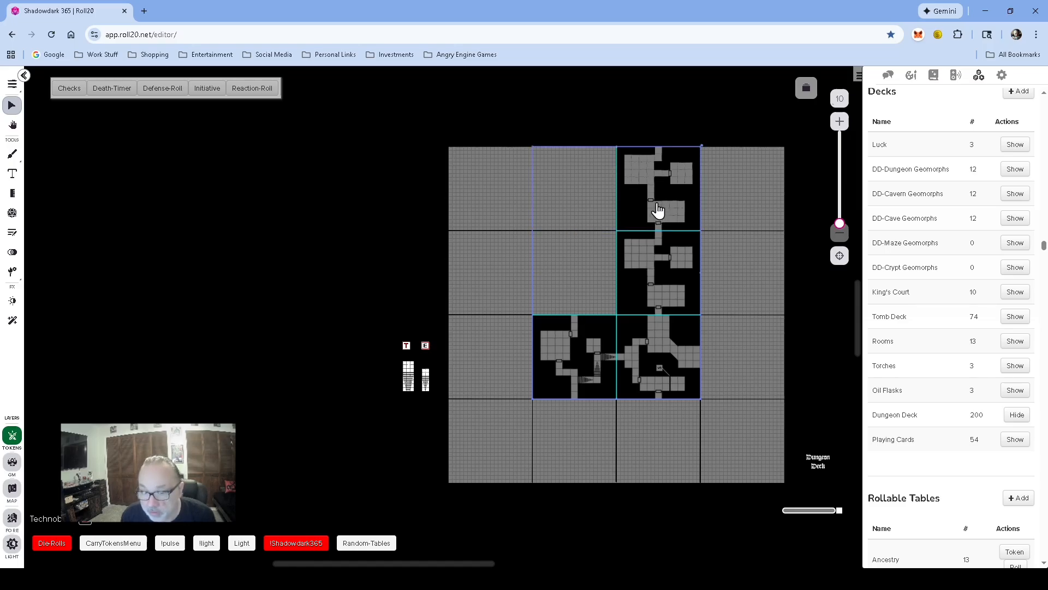
pyautogui.rightClick(655, 208)
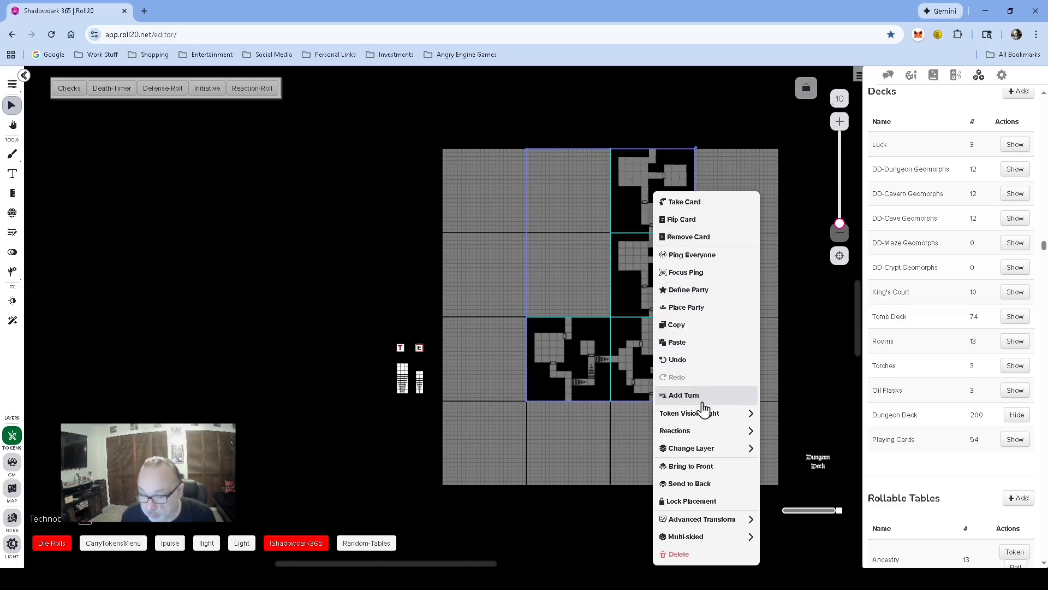
pyautogui.moveTo(694, 449)
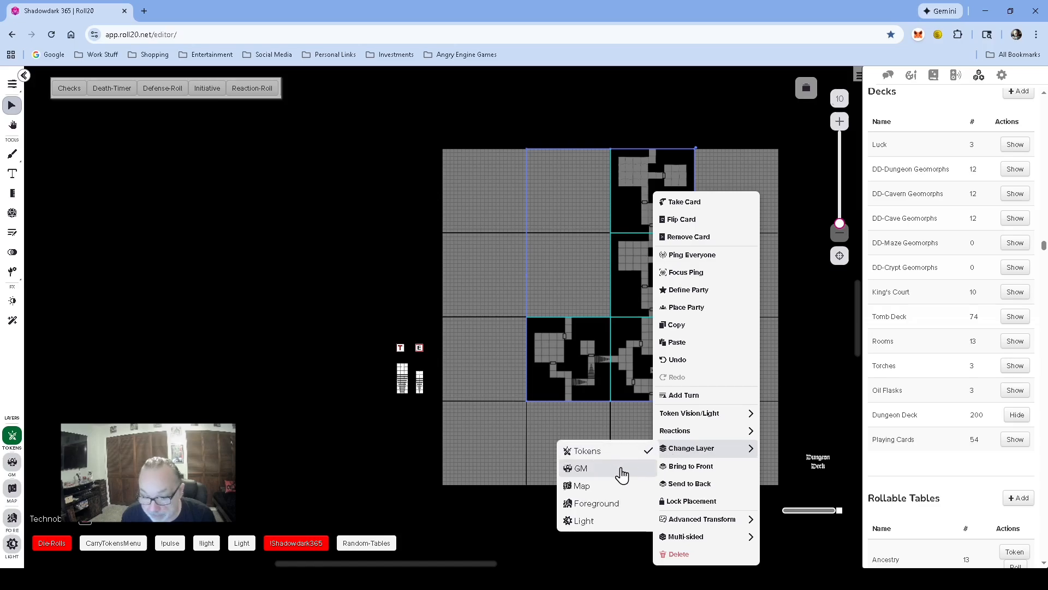
pyautogui.click(598, 487)
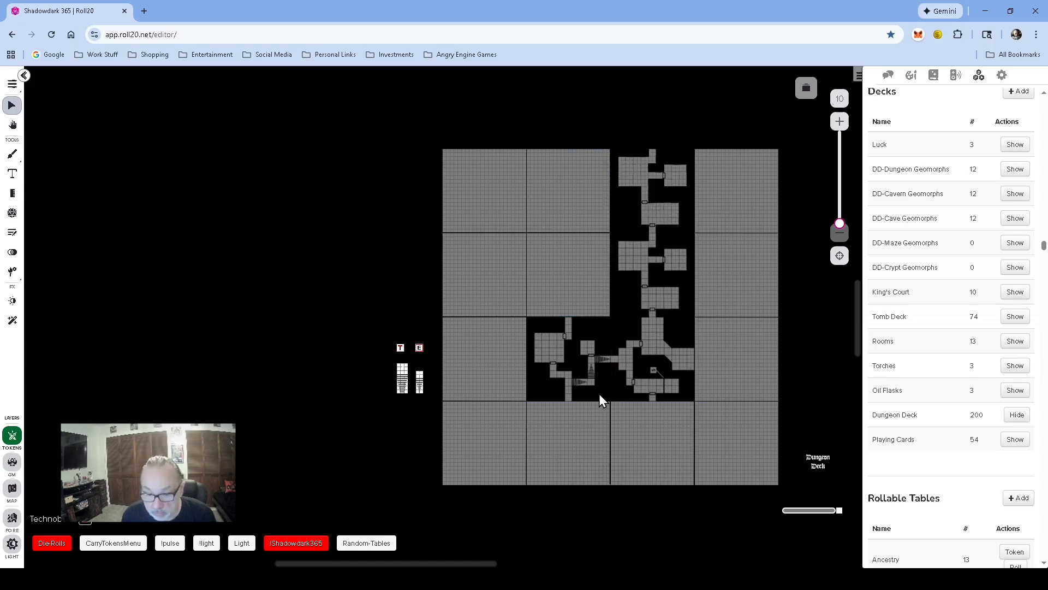
# Step: Place the first listed journal character's token in the large room of the dungeon tile in the third row, second column
pyautogui.scroll(5, 601, 394)
pyautogui.click(933, 79)
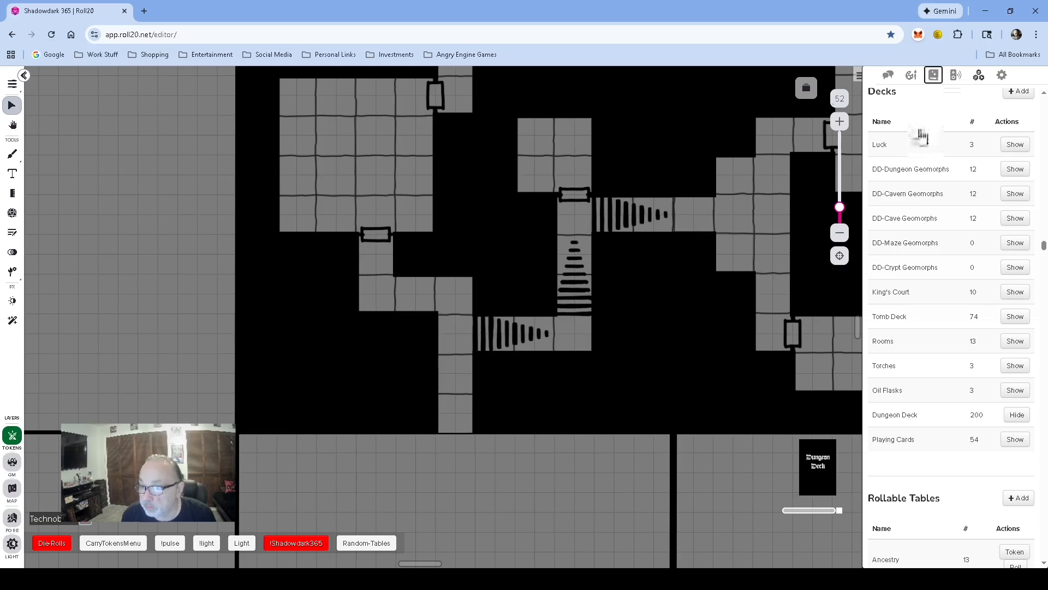
pyautogui.click(933, 80)
pyautogui.moveTo(885, 146); pyautogui.dragTo(436, 291)
pyautogui.moveTo(390, 197)
pyautogui.mouseDown()
pyautogui.moveTo(352, 154)
pyautogui.moveTo(373, 196)
pyautogui.moveTo(397, 197)
pyautogui.mouseUp()
pyautogui.scroll(3, 376, 186)
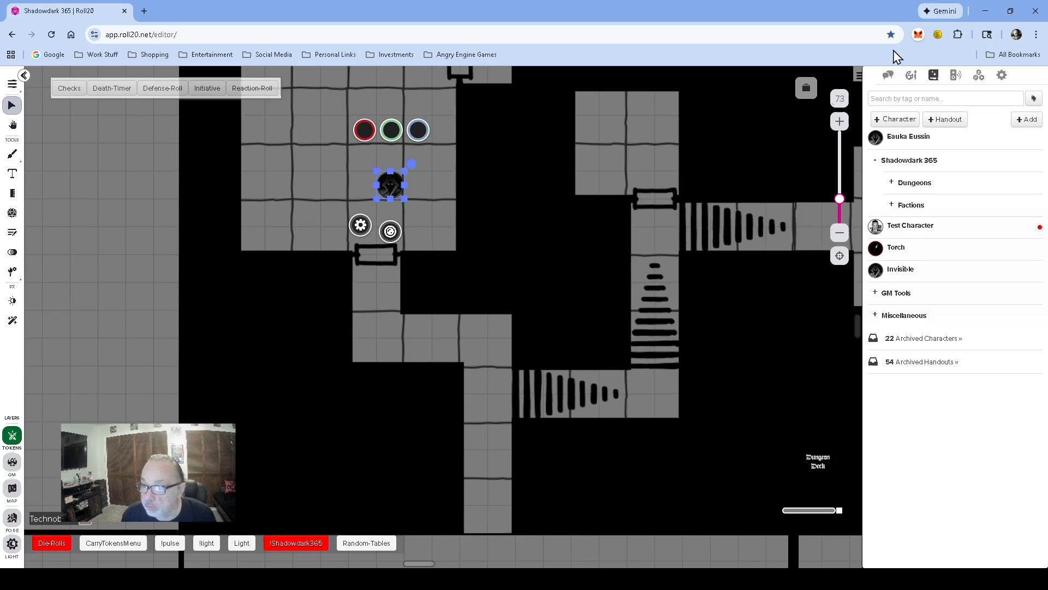
# Step: Switch to the Light layer and set the Extra Large wall drawing colour to red
pyautogui.click(888, 76)
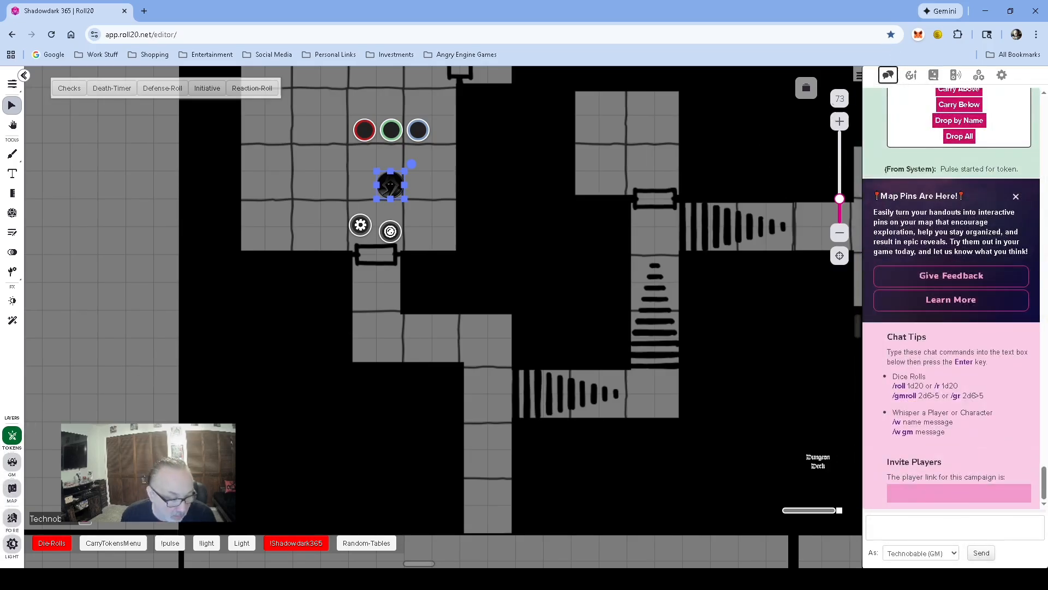
pyautogui.click(12, 544)
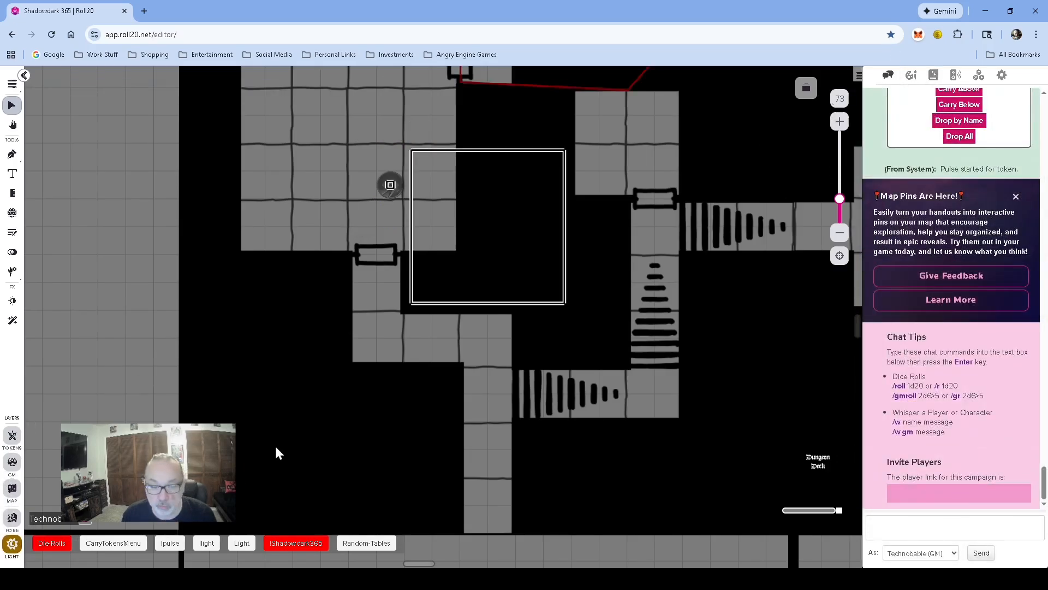
pyautogui.click(12, 155)
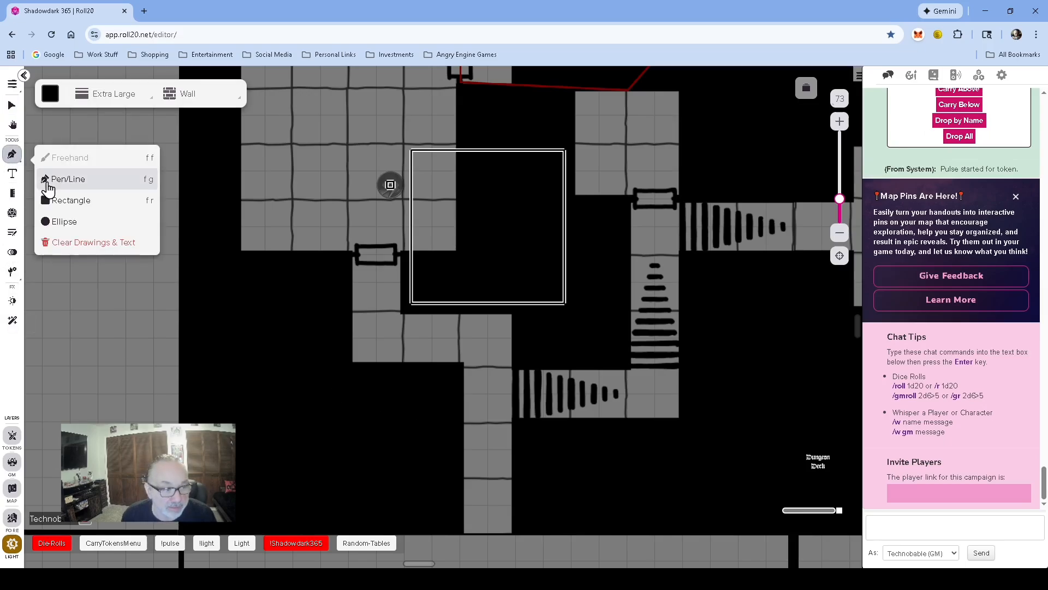
pyautogui.click(50, 95)
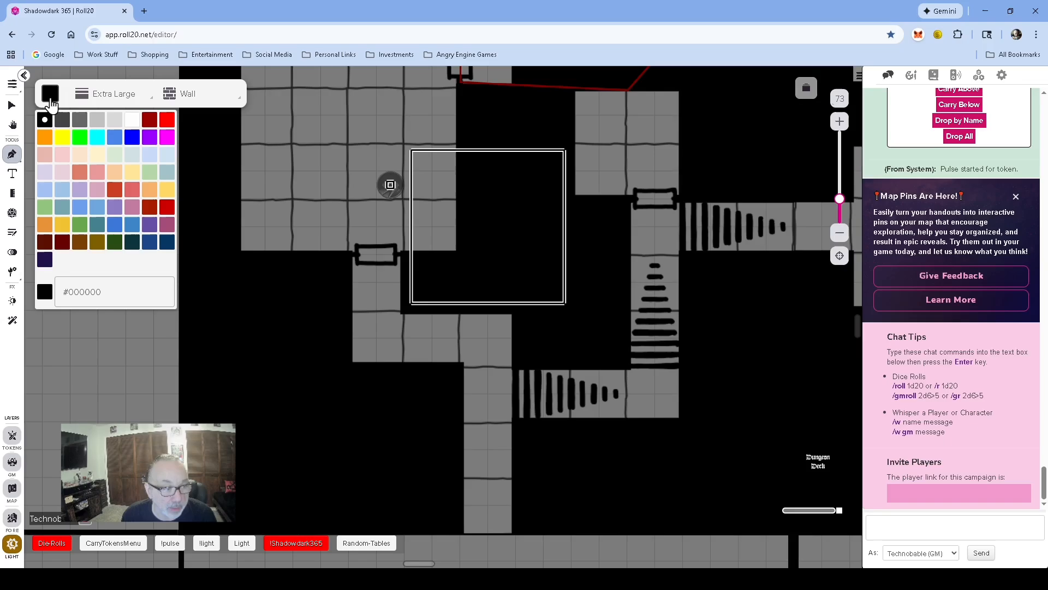
pyautogui.click(167, 119)
pyautogui.click(220, 141)
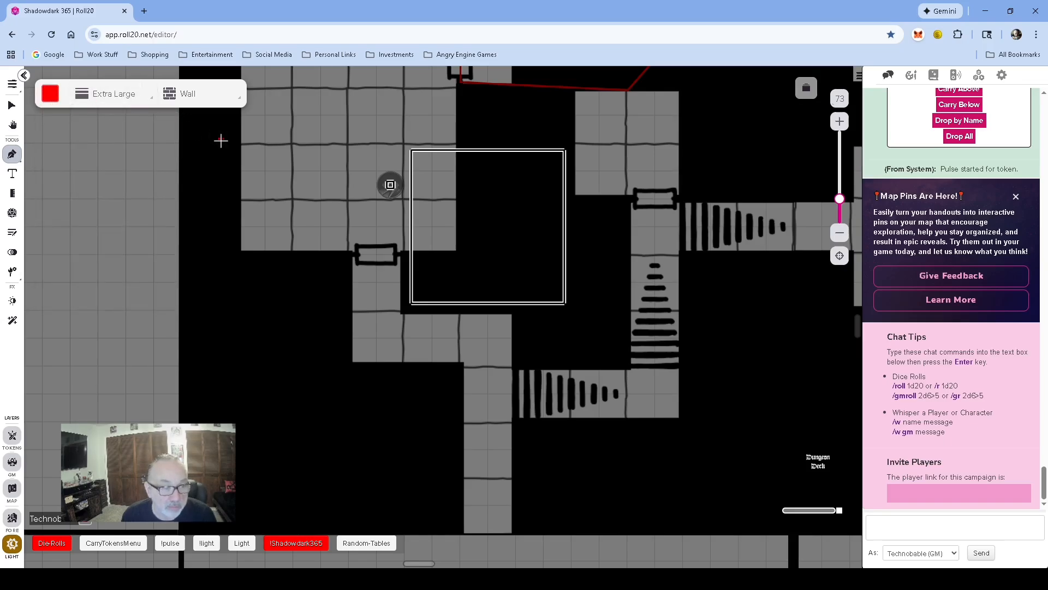
pyautogui.rightClick(149, 170)
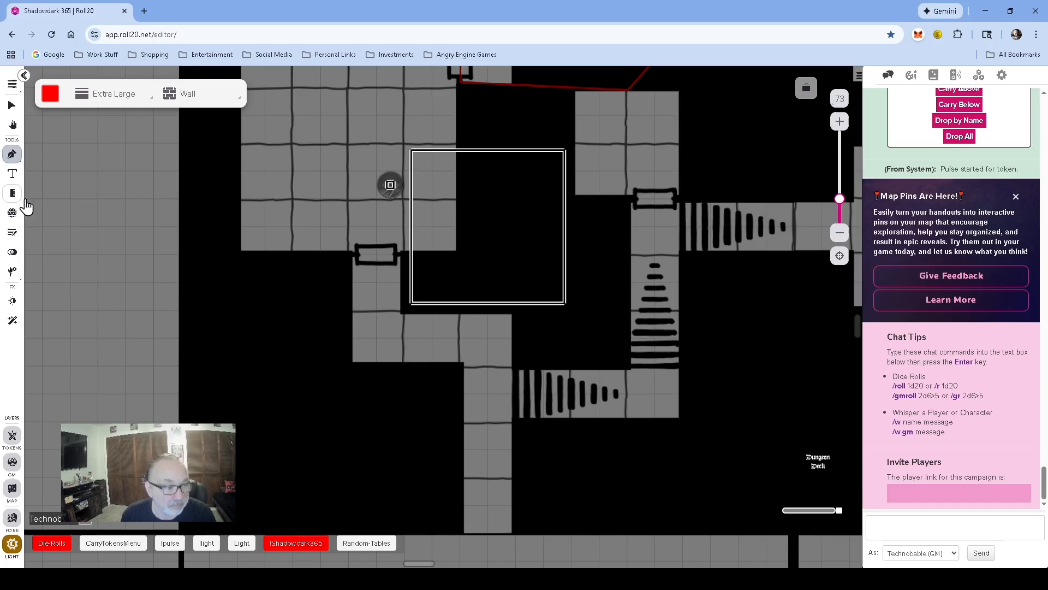
# Step: Draw two red wall polylines with Pen/Line along both sides of the corridor south of the large room, leaving the doorway open
pyautogui.moveTo(25, 160)
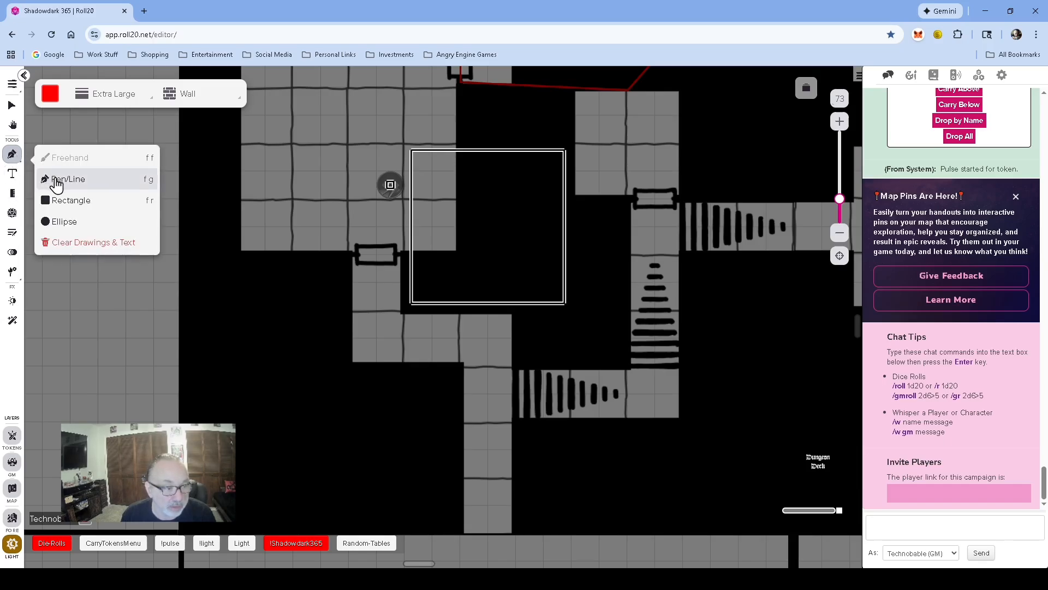
pyautogui.scroll(-3, 533, 464)
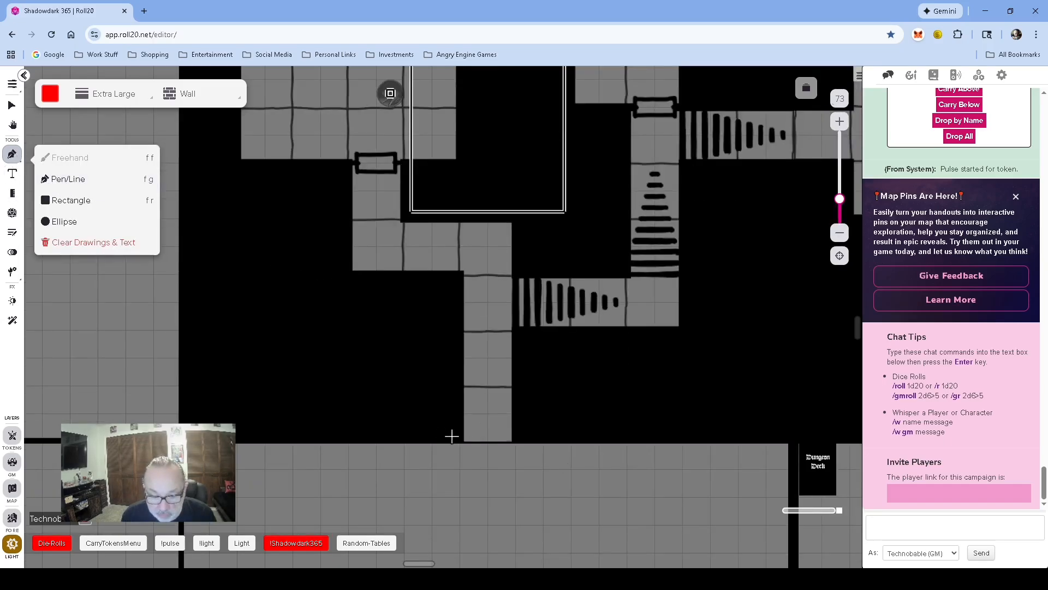
pyautogui.moveTo(456, 442)
pyautogui.mouseDown()
pyautogui.moveTo(458, 278)
pyautogui.moveTo(348, 279)
pyautogui.moveTo(347, 166)
pyautogui.moveTo(237, 164)
pyautogui.moveTo(233, 131)
pyautogui.mouseUp()
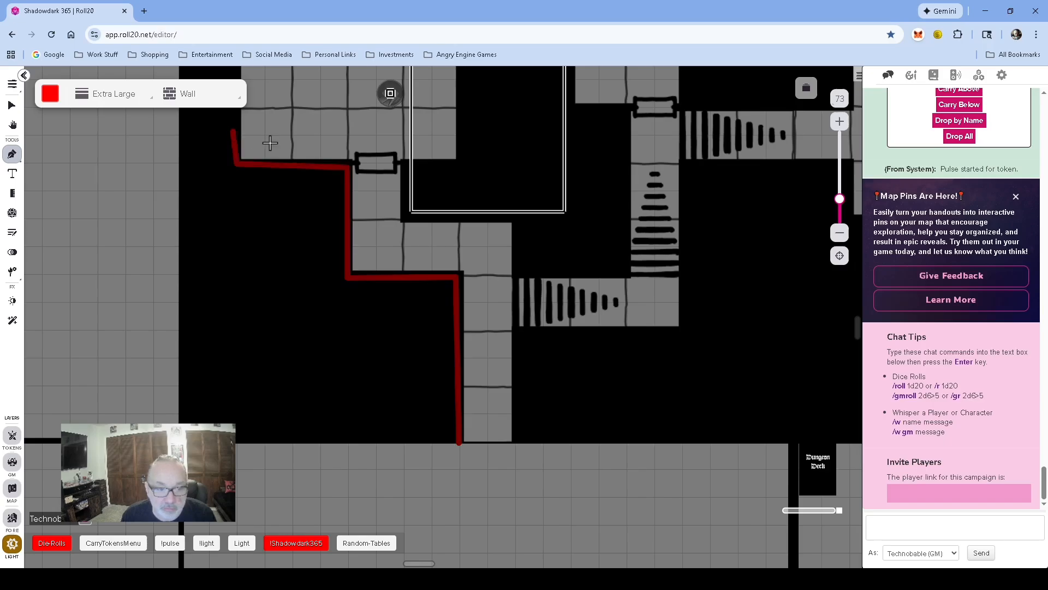
pyautogui.moveTo(460, 88)
pyautogui.mouseDown()
pyautogui.moveTo(464, 164)
pyautogui.moveTo(405, 174)
pyautogui.moveTo(404, 203)
pyautogui.moveTo(515, 216)
pyautogui.moveTo(521, 266)
pyautogui.moveTo(621, 272)
pyautogui.moveTo(626, 114)
pyautogui.moveTo(562, 114)
pyautogui.mouseUp()
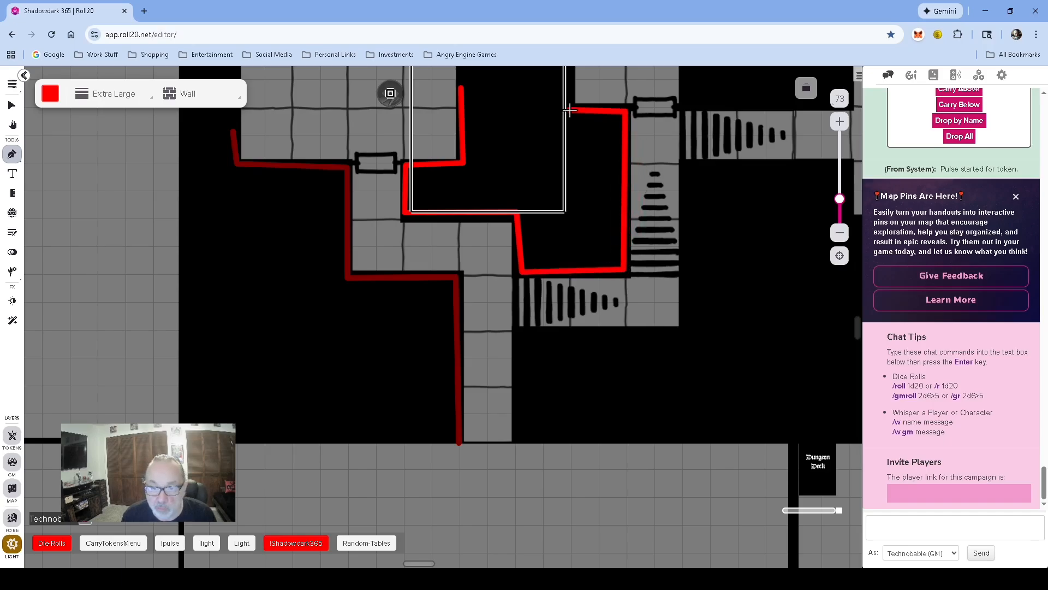
pyautogui.rightClick(574, 115)
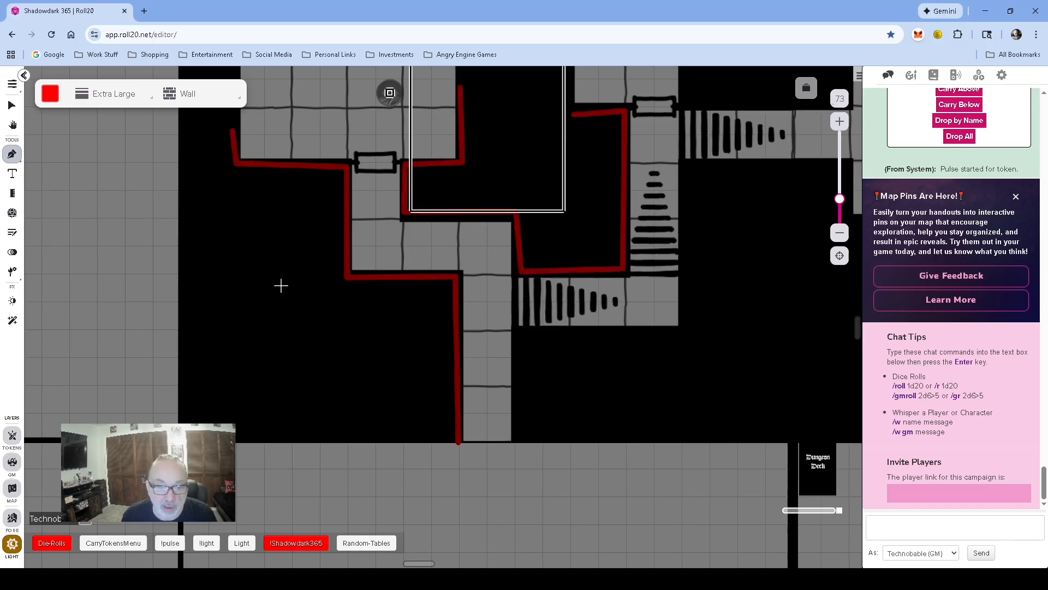
# Step: Place a door with a blue (#0000FF) line at the doorway on the large room's south wall
pyautogui.click(12, 251)
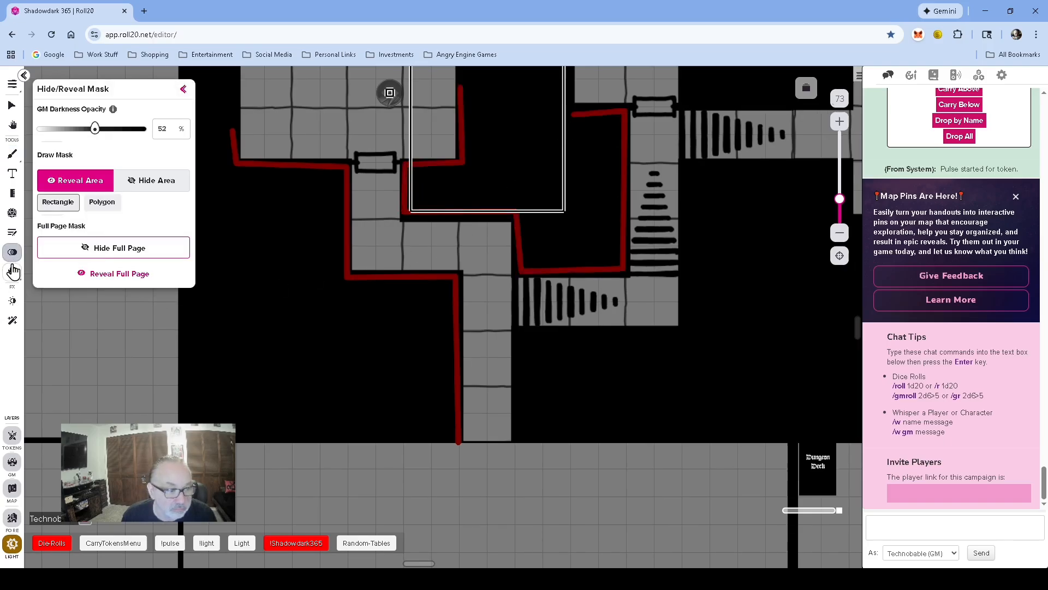
pyautogui.click(12, 272)
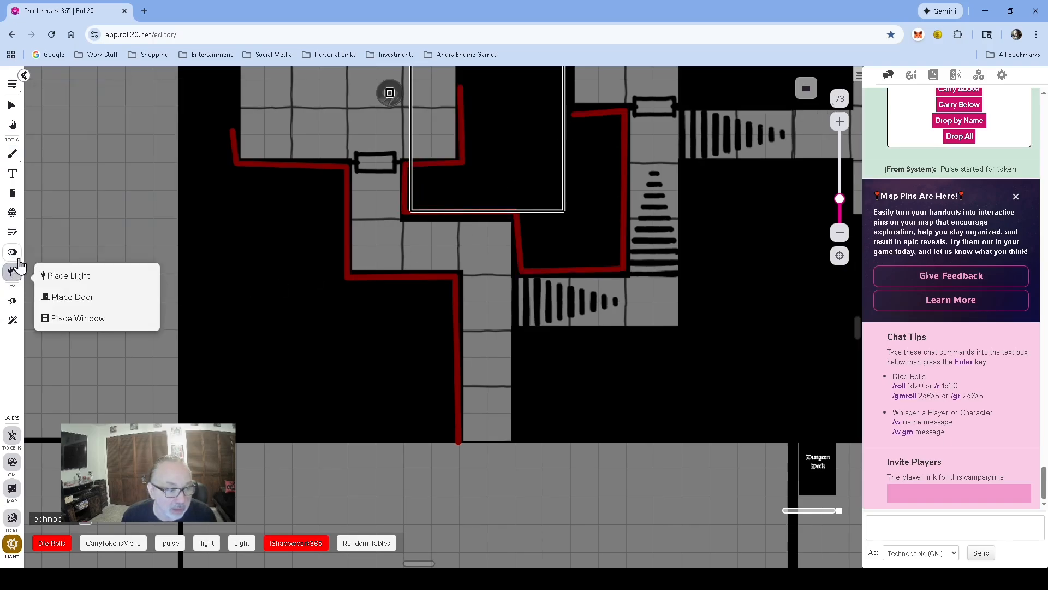
pyautogui.click(68, 296)
pyautogui.click(48, 93)
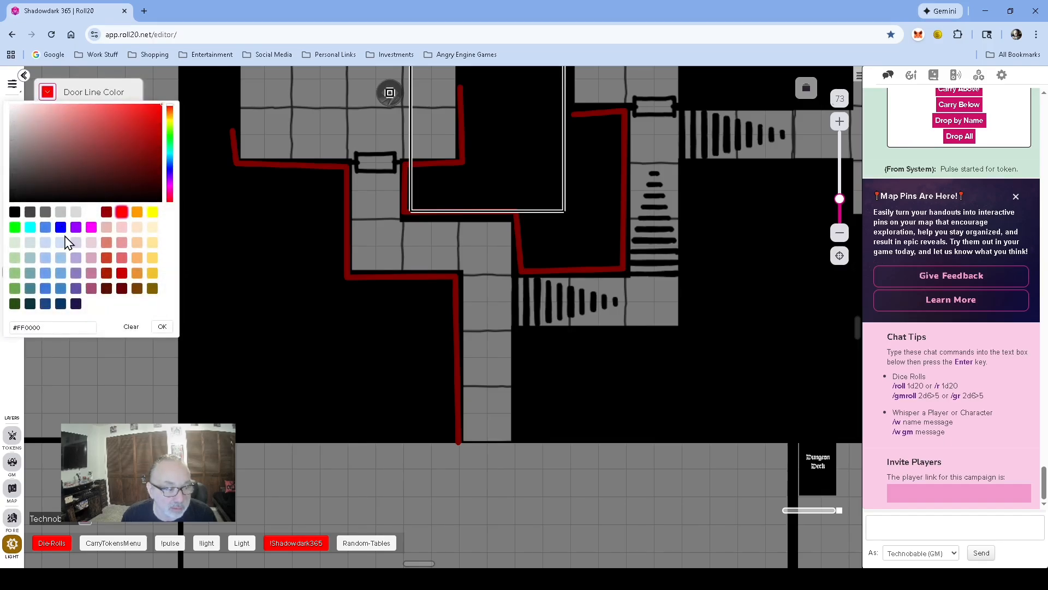
pyautogui.click(61, 228)
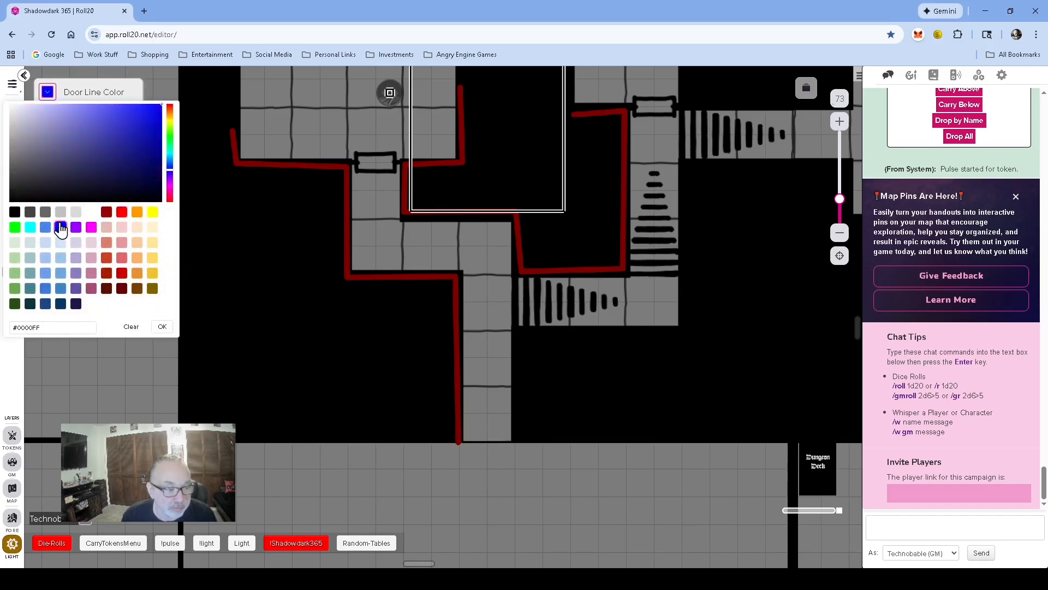
pyautogui.click(162, 327)
pyautogui.scroll(-1, 481, 289)
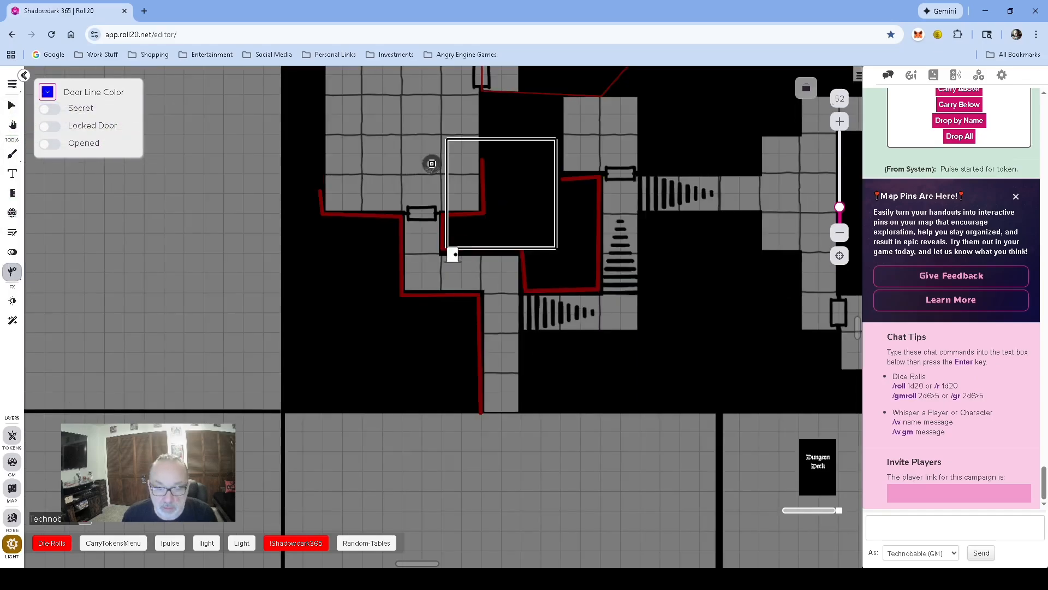
pyautogui.scroll(3, 431, 240)
pyautogui.click(397, 161)
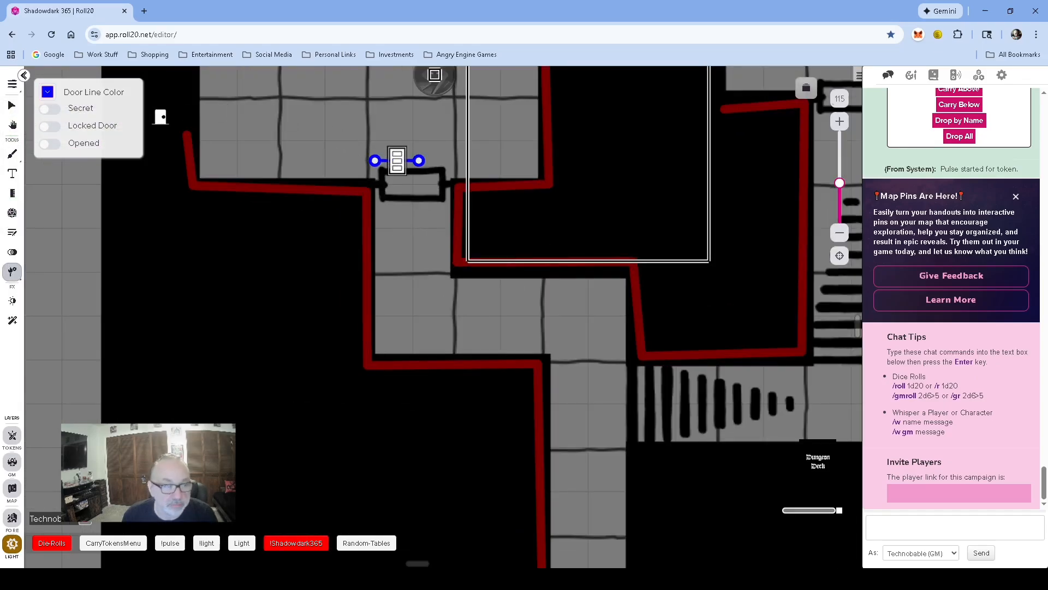
# Step: Move and stretch the door across the gap between the two walls, and make it a locked door
pyautogui.click(11, 105)
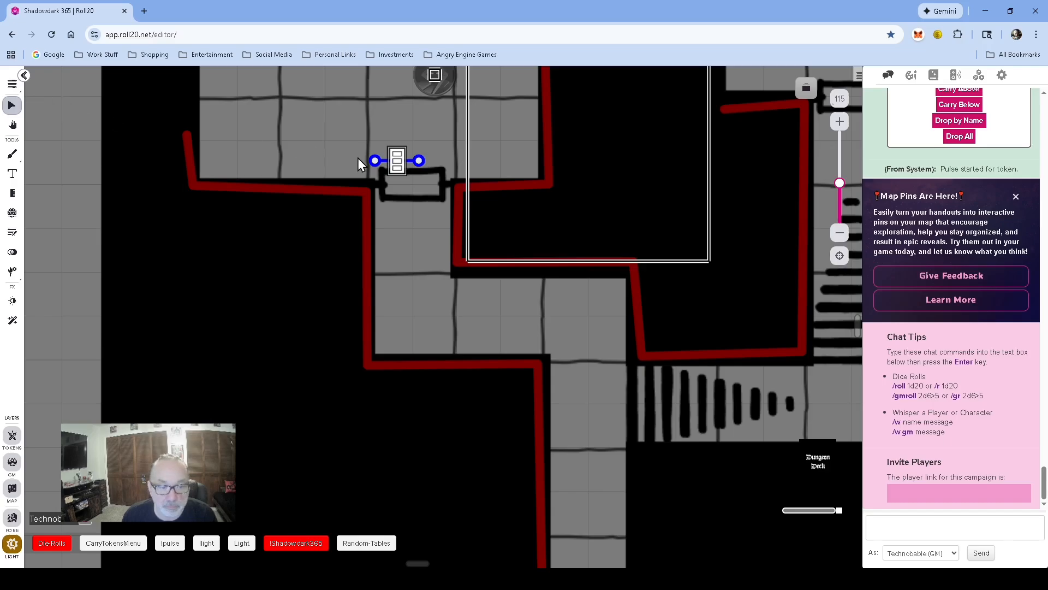
pyautogui.moveTo(384, 161); pyautogui.dragTo(414, 193)
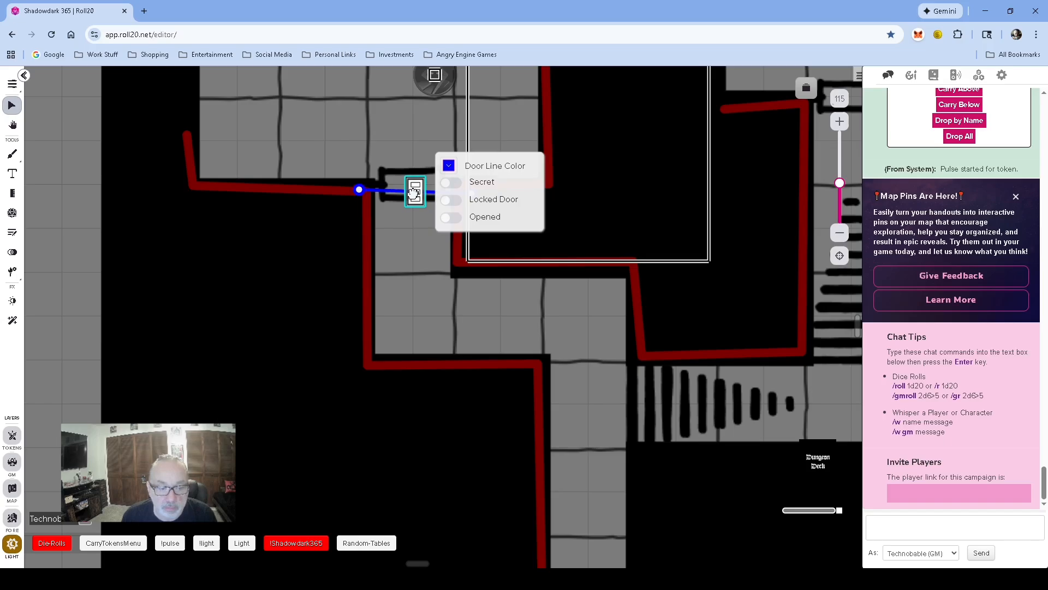
pyautogui.moveTo(413, 193); pyautogui.dragTo(465, 186)
pyautogui.click(421, 193)
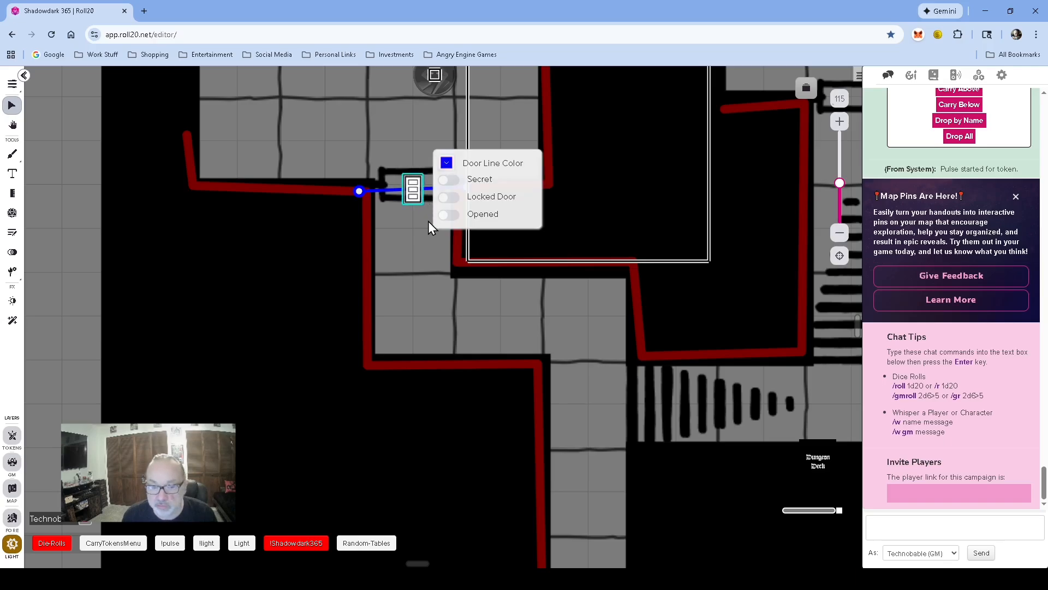
pyautogui.click(445, 199)
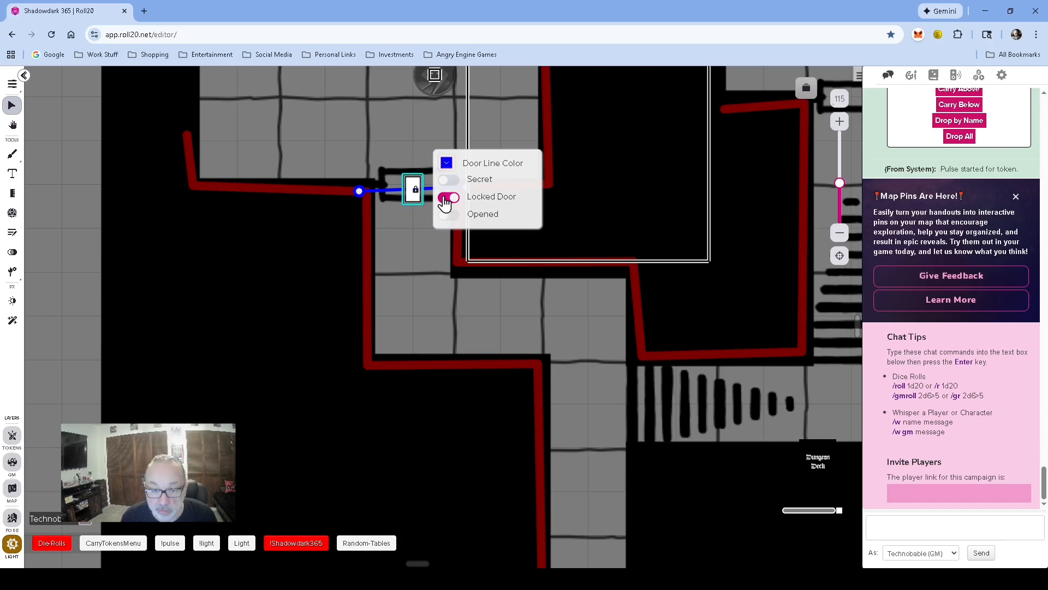
pyautogui.click(407, 251)
# Step: Return to the Tokens layer, move the character token into the corridor south of the locked door, and run the !light macro on it
pyautogui.scroll(-3, 473, 381)
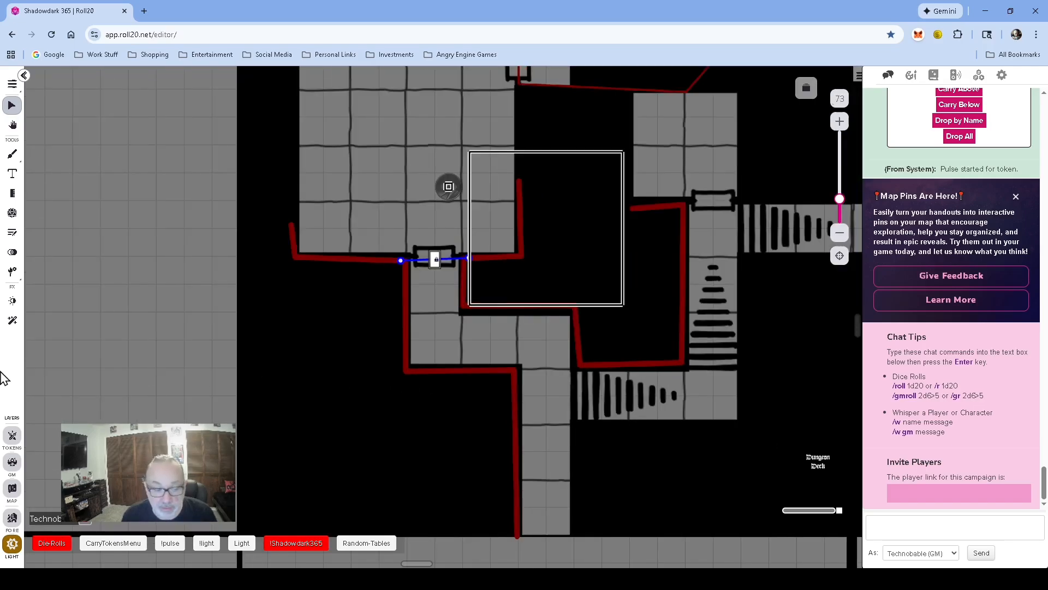
pyautogui.click(12, 435)
pyautogui.moveTo(449, 193); pyautogui.dragTo(451, 352)
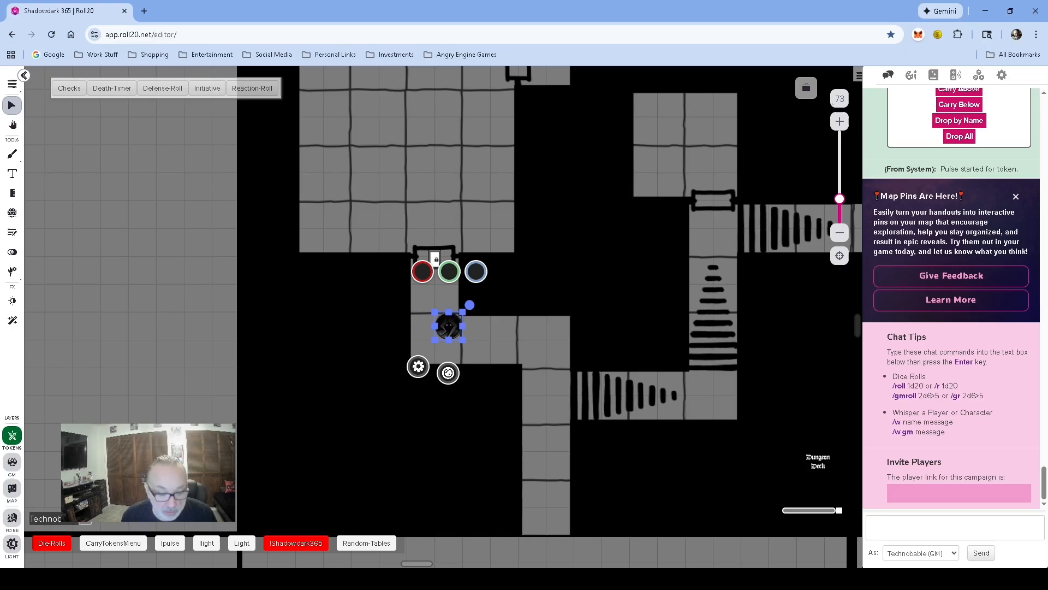
pyautogui.click(206, 544)
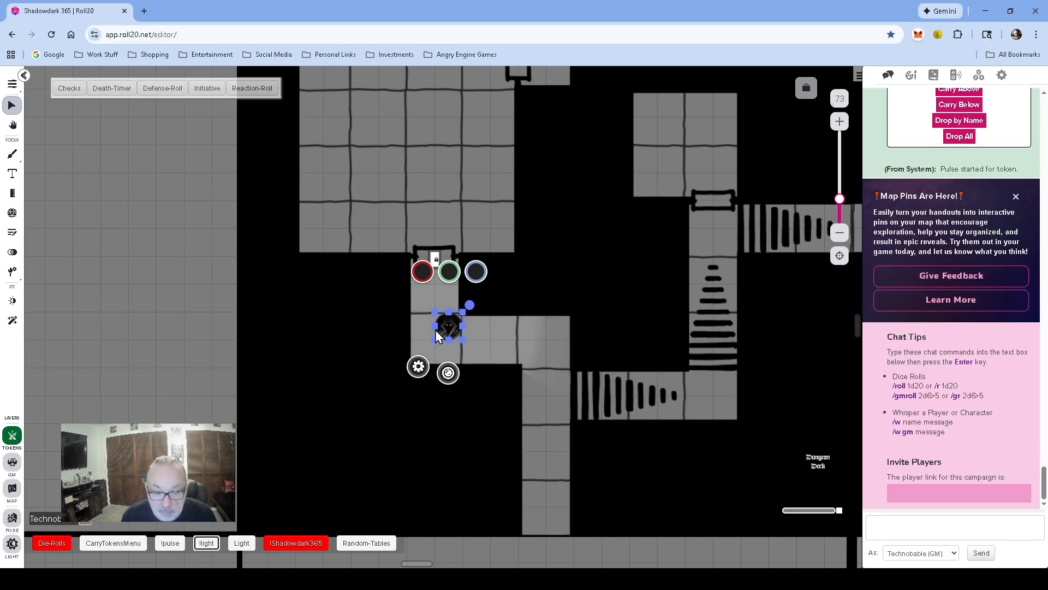
# Step: Turn on Vision in the character token's dynamic lighting settings and save the changes
pyautogui.click(418, 367)
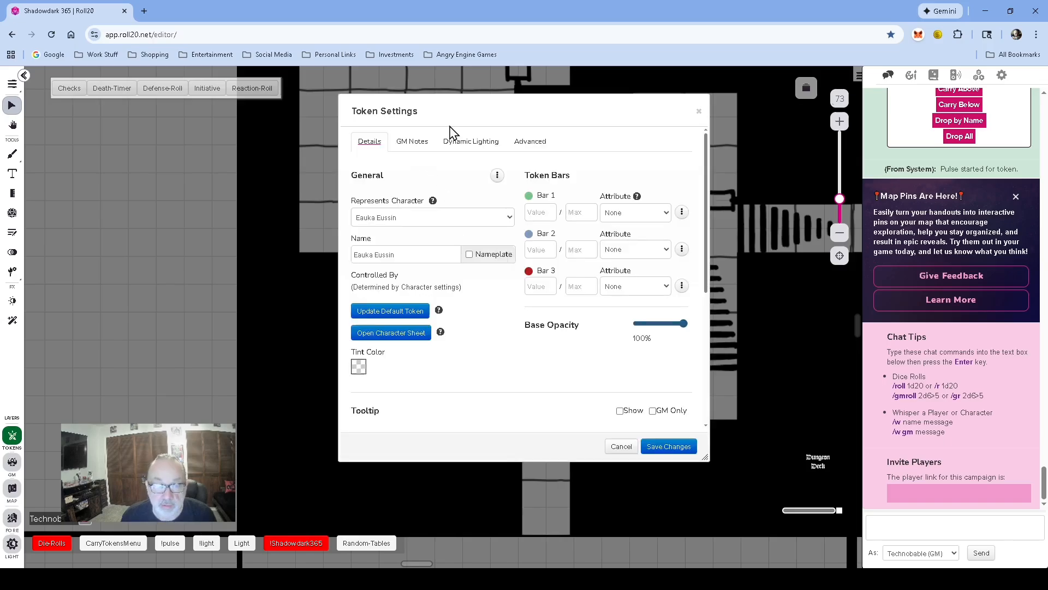
pyautogui.click(471, 142)
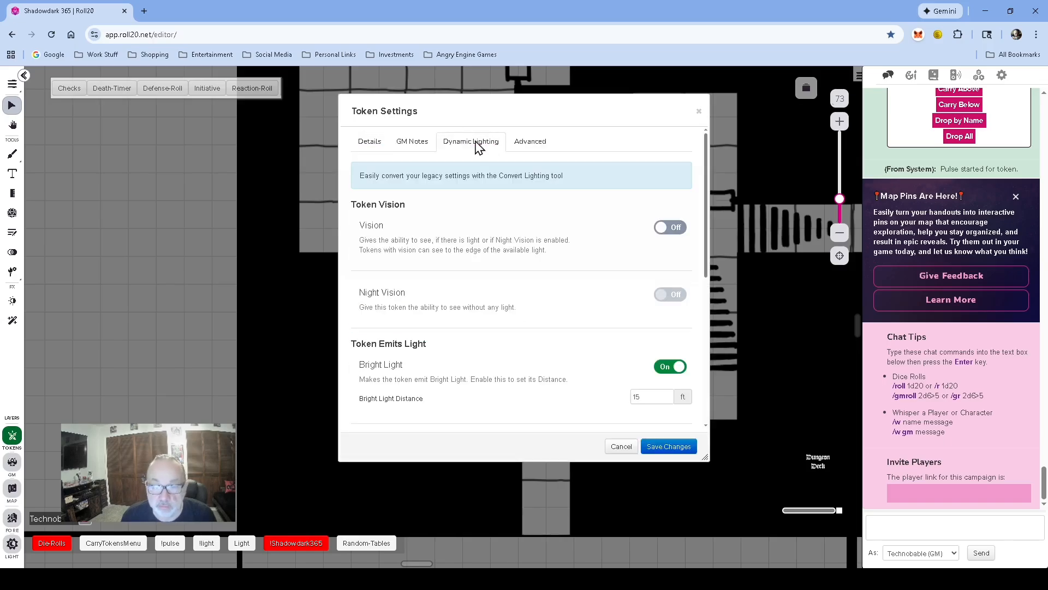
pyautogui.click(671, 229)
pyautogui.click(670, 446)
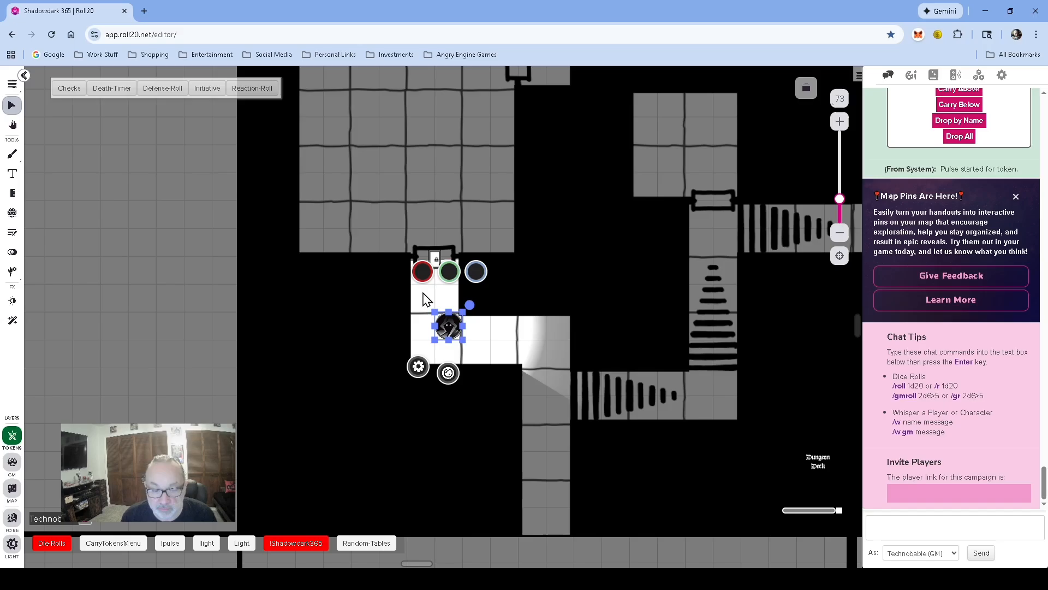
# Step: Preview the map from the character token's view and move the token one square west in the corridor
pyautogui.scroll(5, 438, 307)
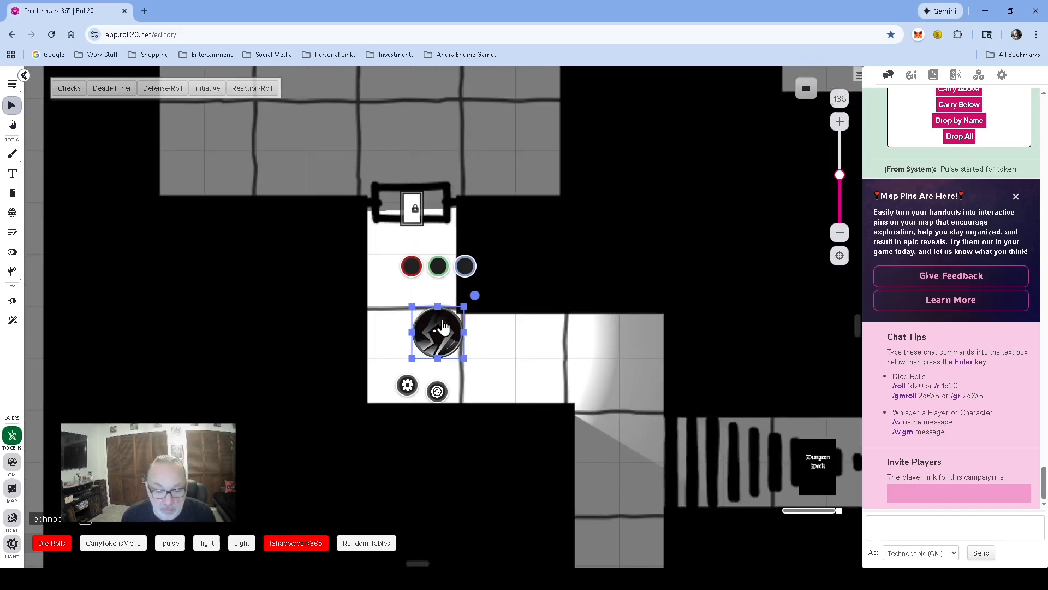
pyautogui.hotkey('ctrl', 'l')
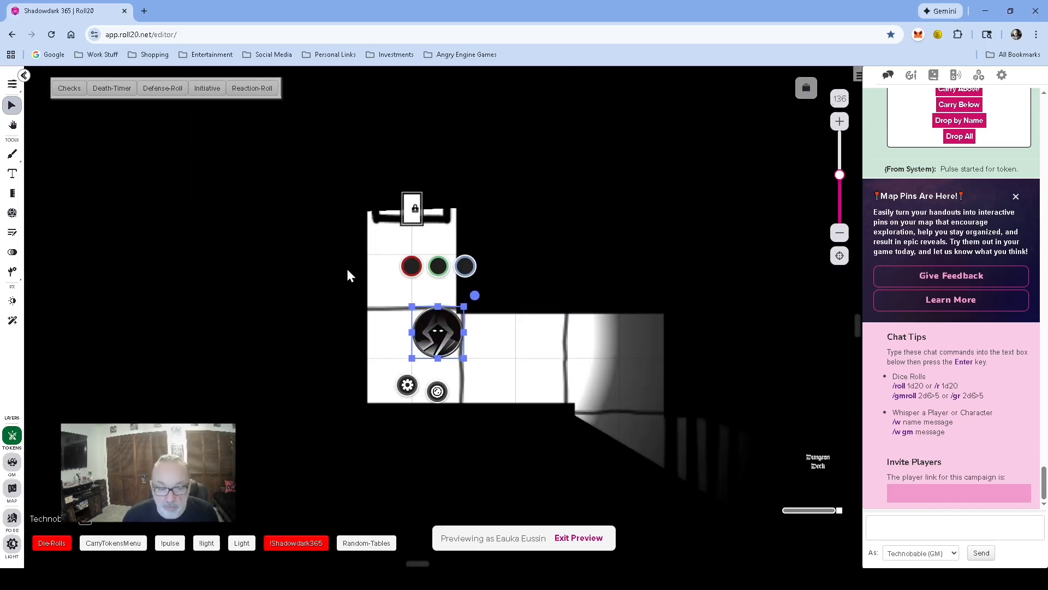
pyautogui.moveTo(413, 348)
pyautogui.mouseDown()
pyautogui.moveTo(501, 355)
pyautogui.moveTo(411, 368)
pyautogui.moveTo(437, 355)
pyautogui.moveTo(426, 351)
pyautogui.moveTo(414, 304)
pyautogui.moveTo(403, 347)
pyautogui.mouseUp()
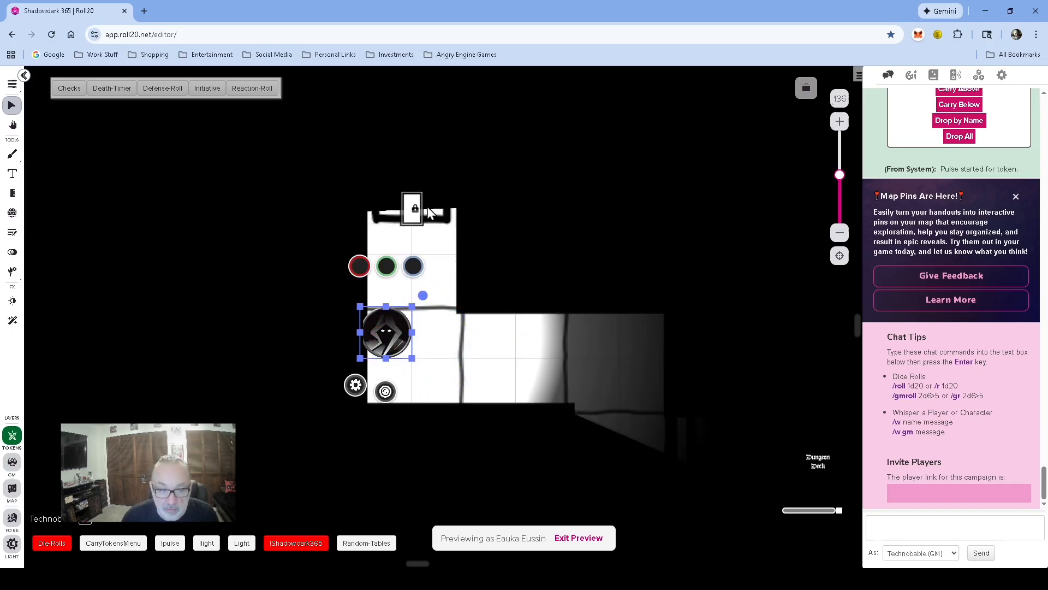
# Step: Unlock the door north of the token and preview the map from the token's view again
pyautogui.click(407, 214)
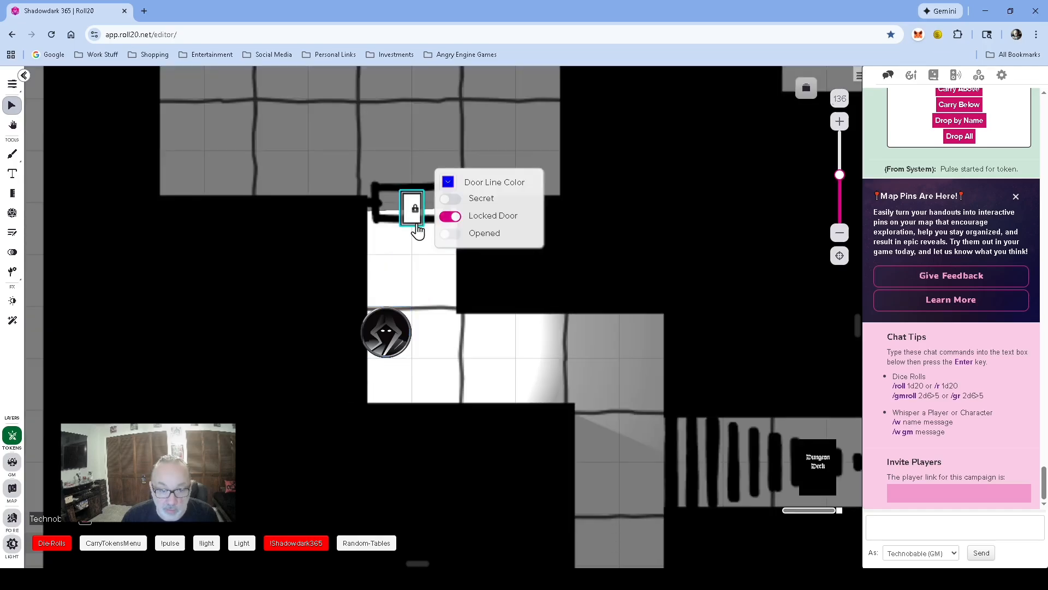
pyautogui.click(450, 218)
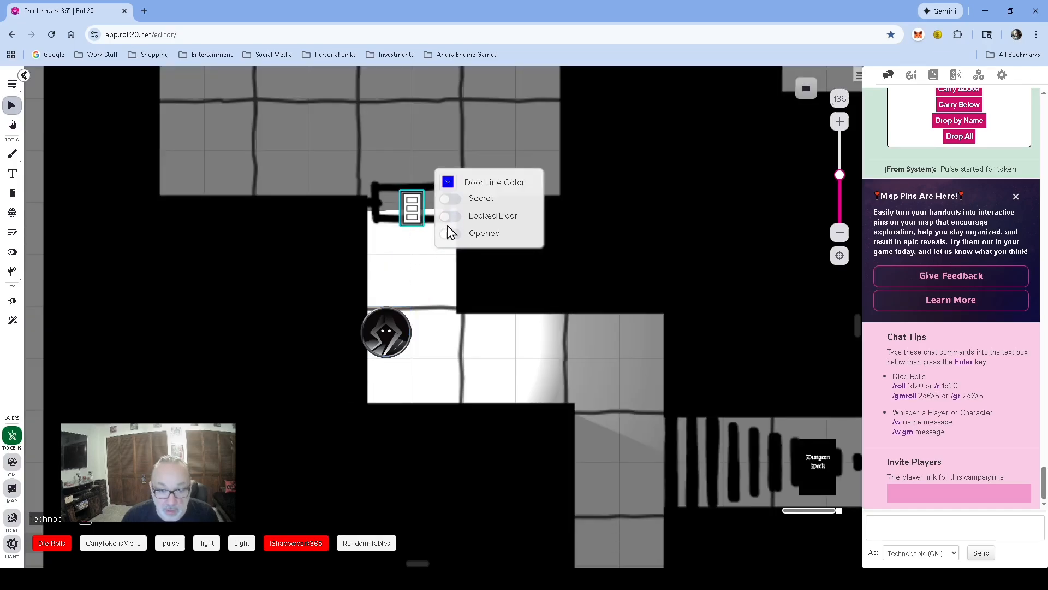
pyautogui.click(407, 332)
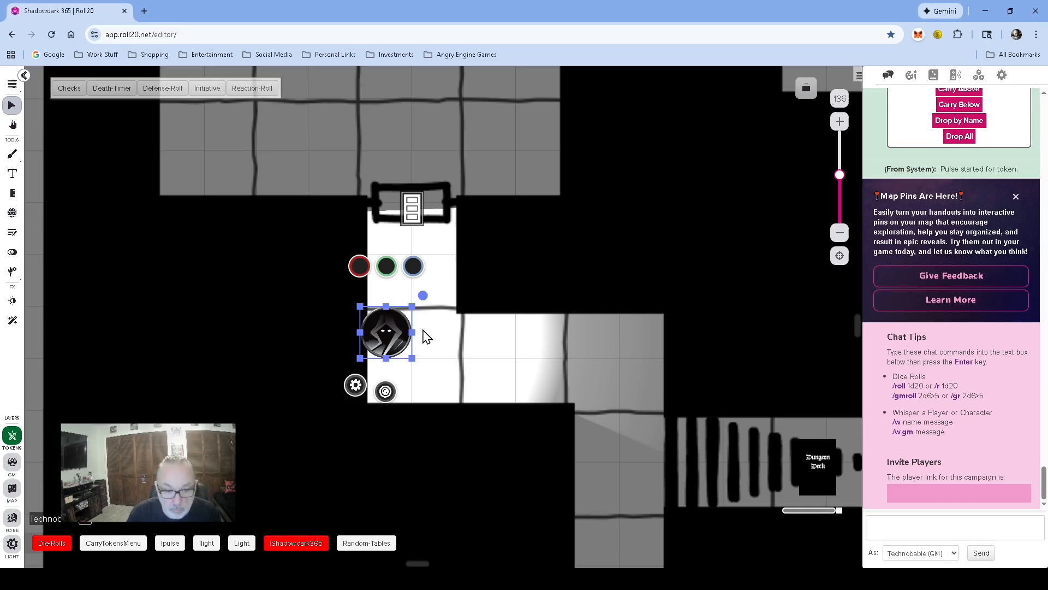
pyautogui.hotkey('ctrl', 'l')
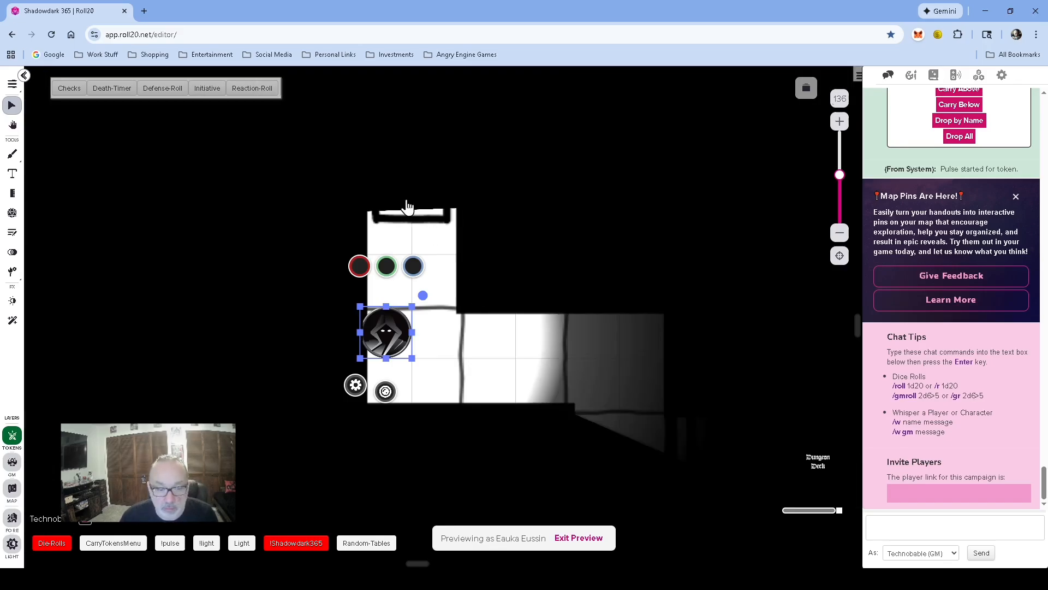
# Step: Set the door to Opened and move the character token through the doorway into the large room
pyautogui.click(410, 208)
pyautogui.click(449, 234)
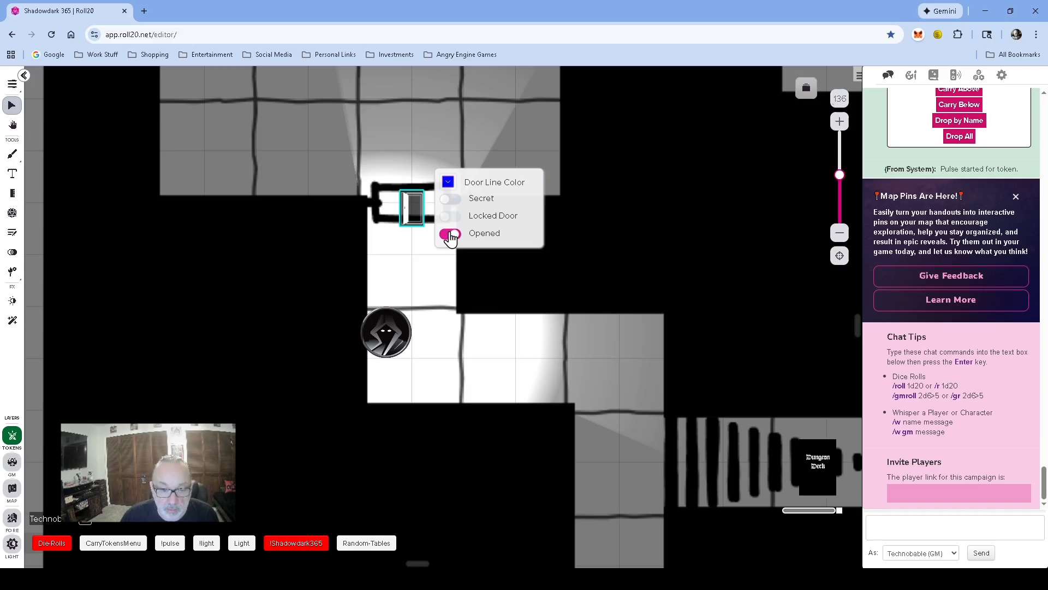
pyautogui.moveTo(396, 336); pyautogui.dragTo(411, 186)
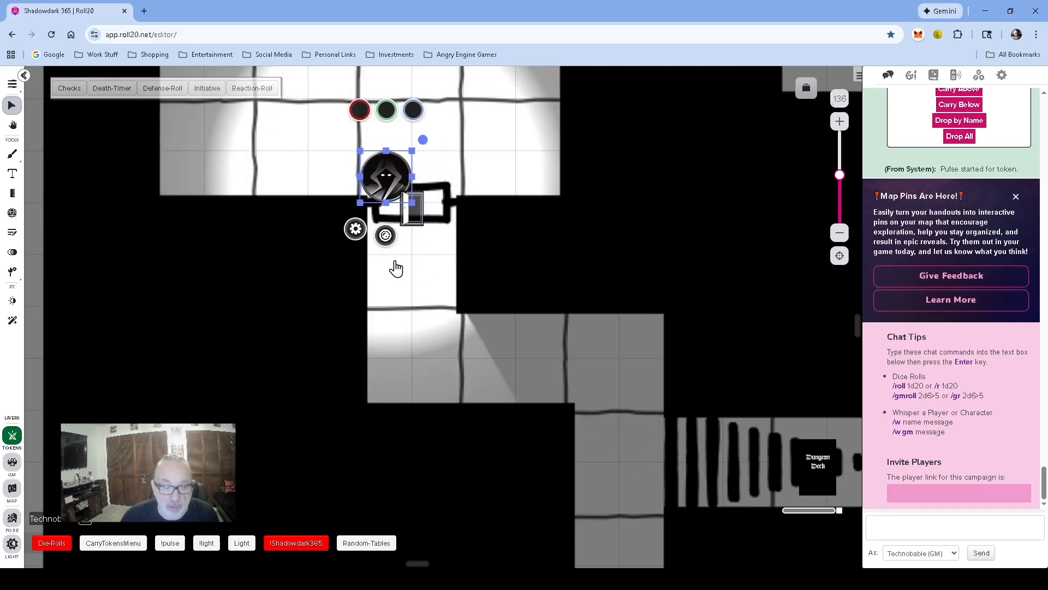
pyautogui.scroll(-3, 423, 351)
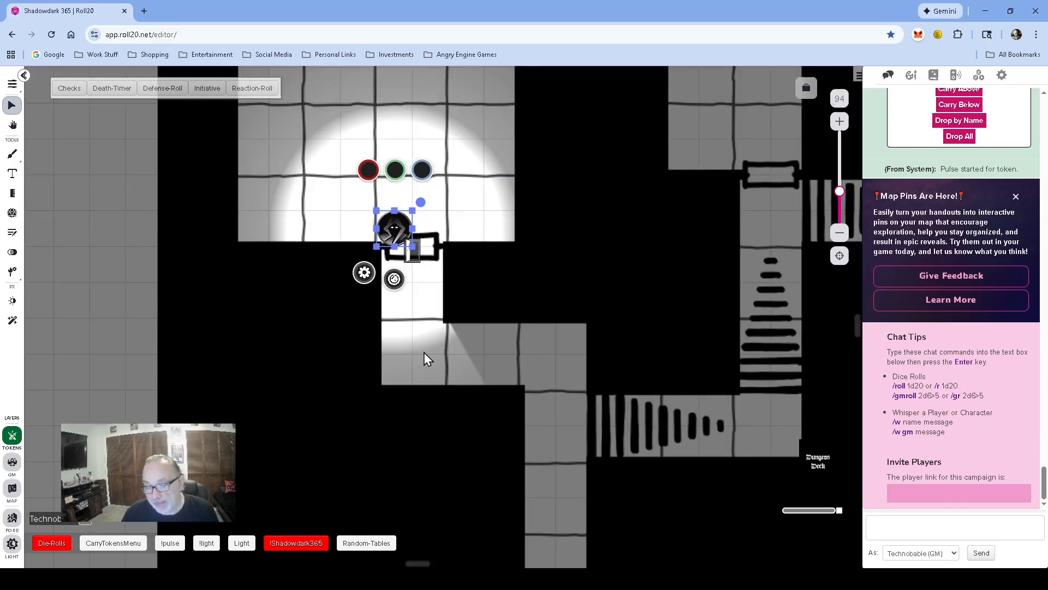
pyautogui.scroll(-8, 424, 352)
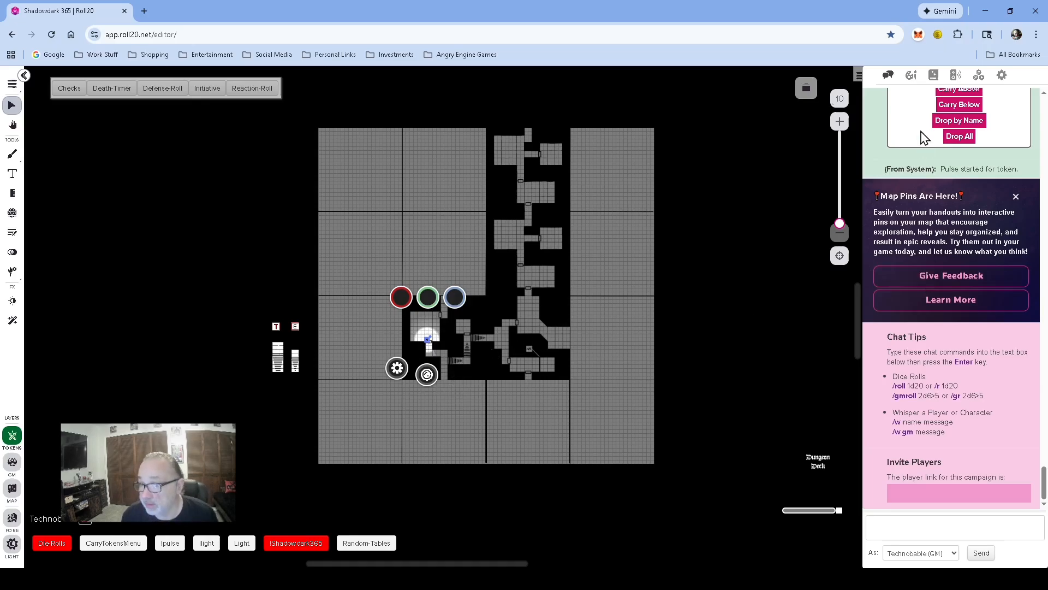
# Step: Open the Tomb Deck's settings from the list of decks, review them and close them without changes
pyautogui.click(979, 76)
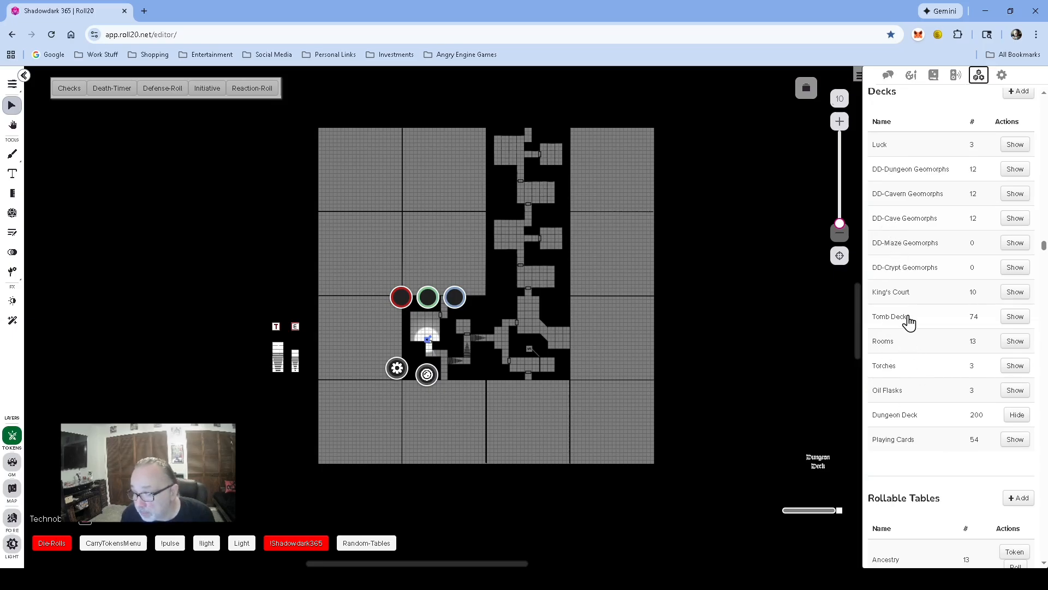
pyautogui.click(890, 317)
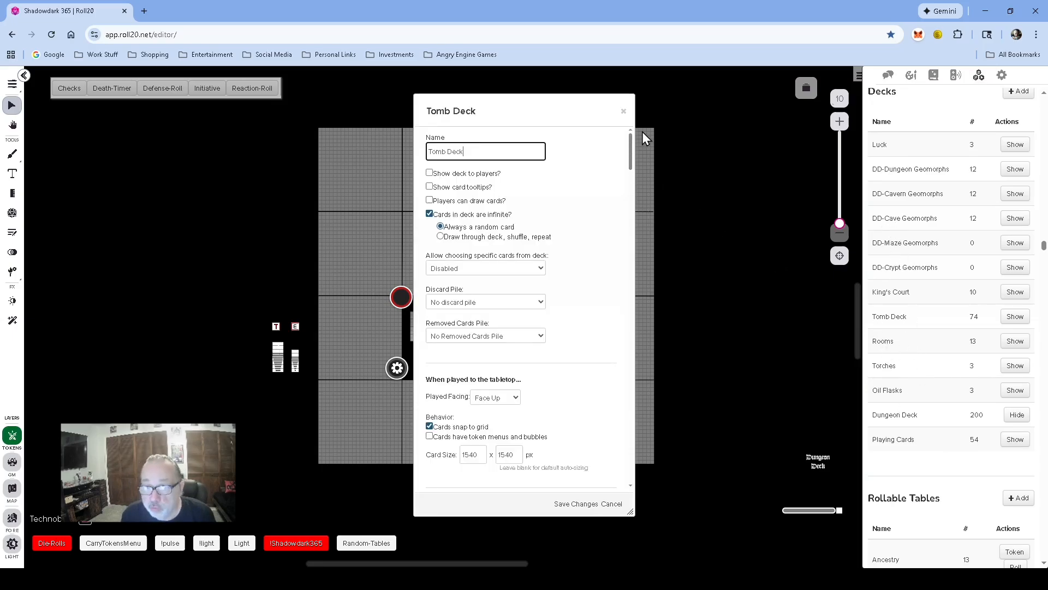
pyautogui.click(624, 112)
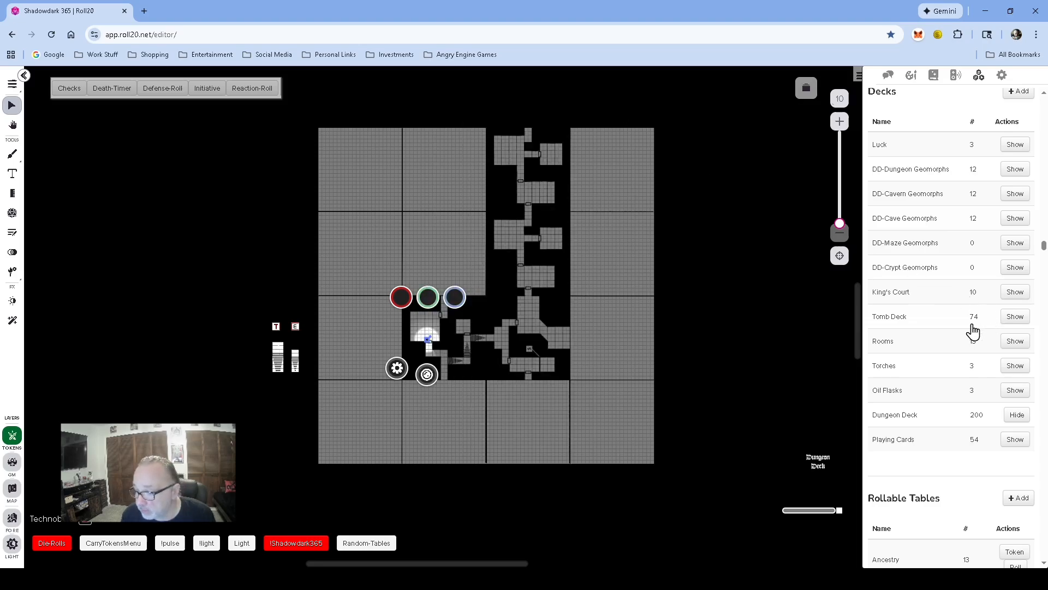
# Step: Show the Tomb Deck on the tabletop and play a card from it onto the blank cell east of the dungeon tiles
pyautogui.click(1016, 317)
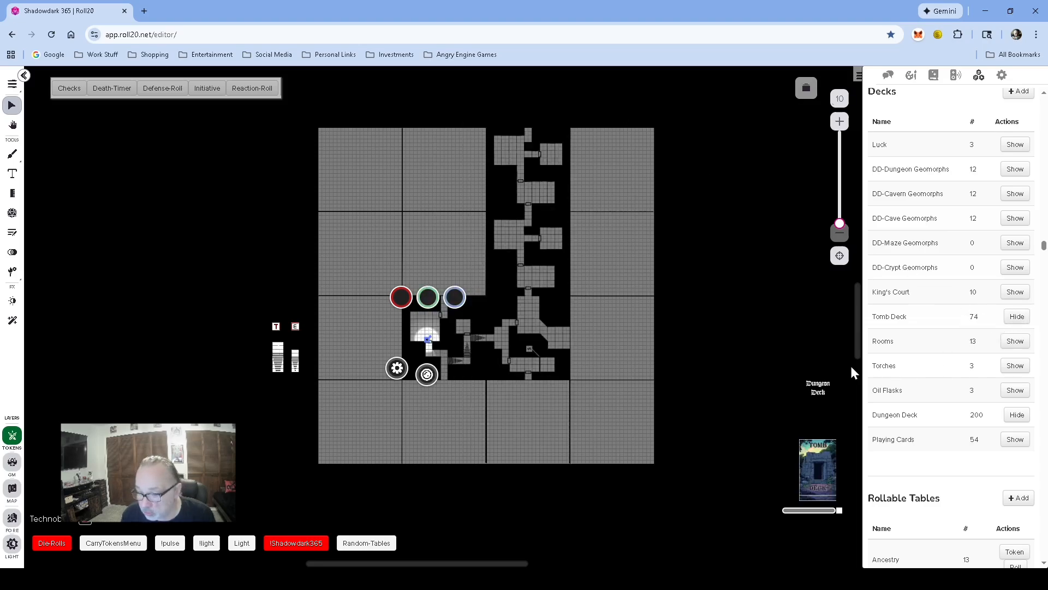
pyautogui.moveTo(818, 470); pyautogui.dragTo(617, 343)
pyautogui.scroll(4, 613, 351)
pyautogui.scroll(-4, 668, 330)
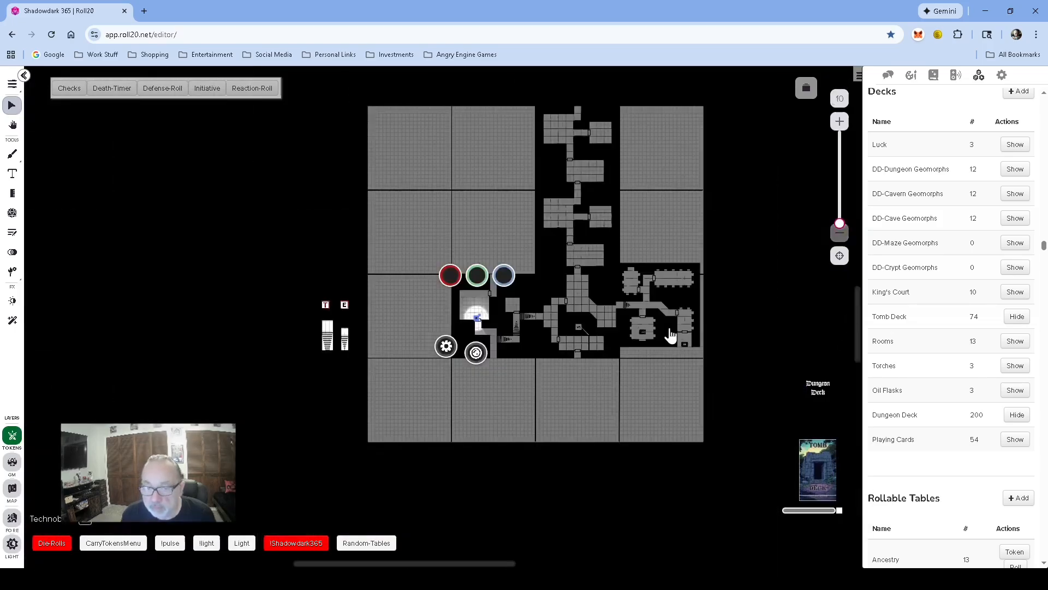
# Step: Move the placed tomb tile so it fills its map cell and its west corridor meets the adjoining dungeon tile
pyautogui.scroll(3, 722, 277)
pyautogui.scroll(3, 724, 280)
pyautogui.moveTo(438, 356); pyautogui.dragTo(555, 411)
pyautogui.scroll(-2, 584, 437)
pyautogui.scroll(-3, 583, 438)
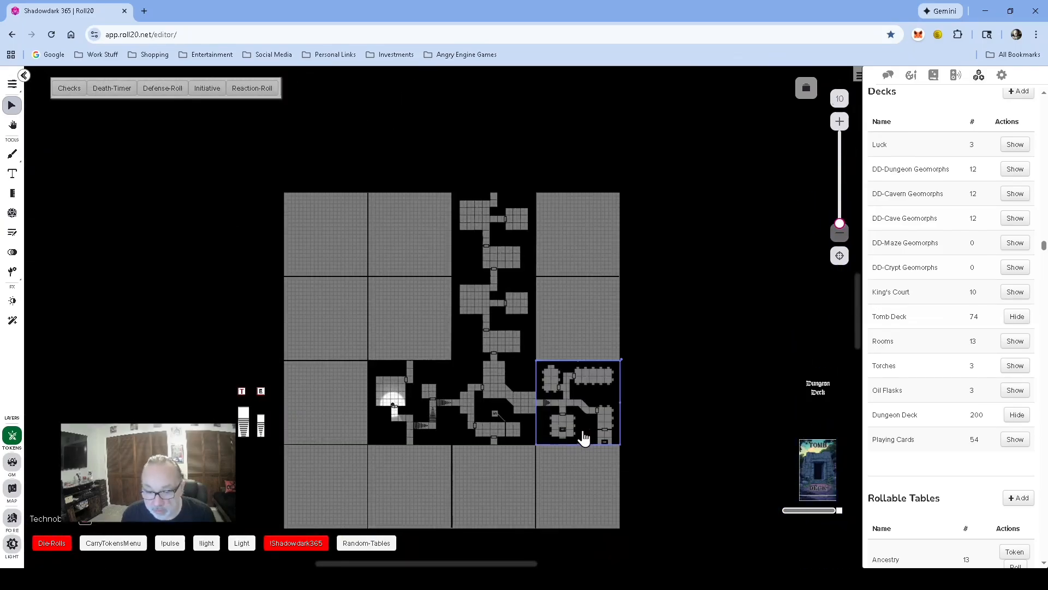
# Step: Play a second Tomb Deck card north of the first tomb tile and align it with that map cell
pyautogui.scroll(3, 608, 439)
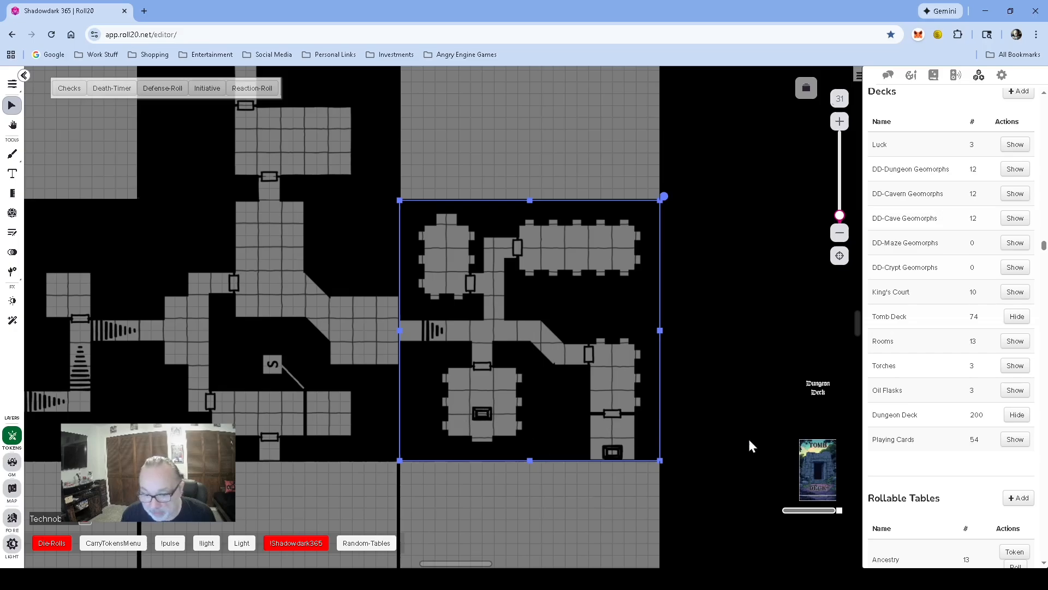
pyautogui.moveTo(817, 470); pyautogui.dragTo(551, 155)
pyautogui.scroll(2, 555, 247)
pyautogui.scroll(2, 569, 197)
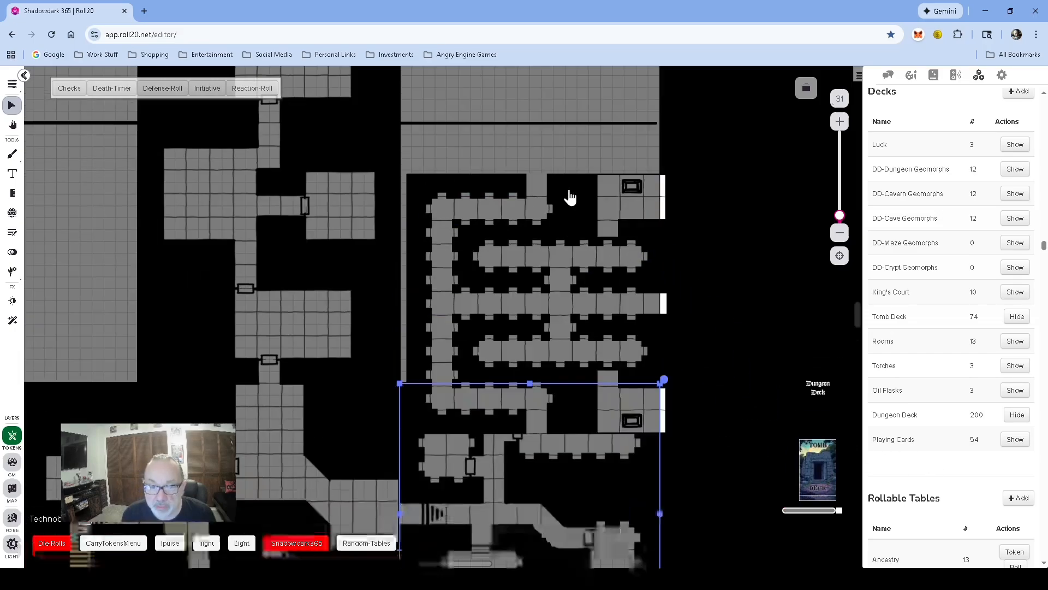
pyautogui.moveTo(564, 265); pyautogui.dragTo(562, 226)
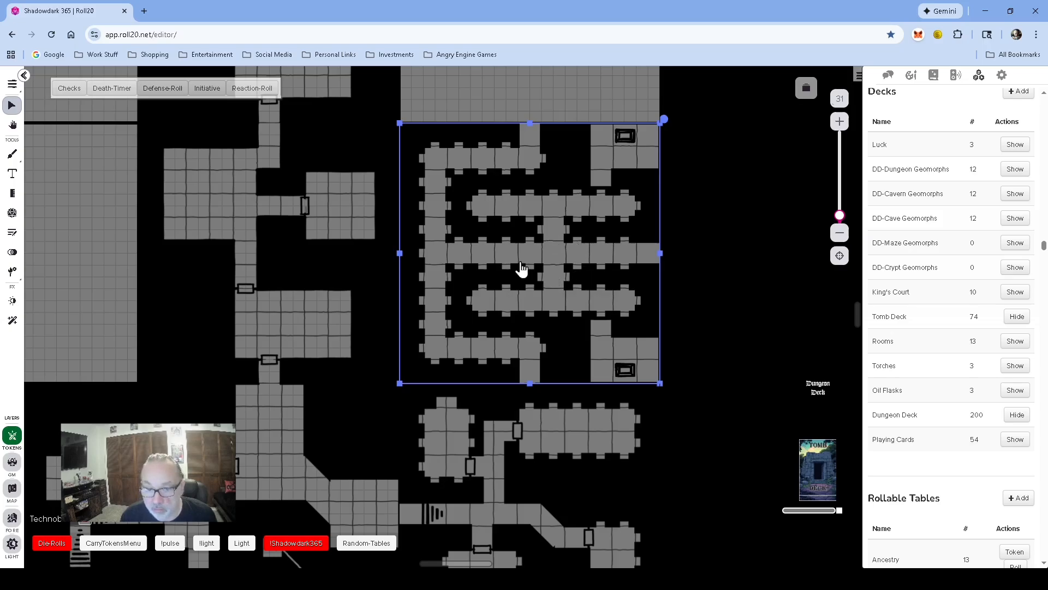
# Step: Examine the assembled map, inspecting the blank cells, the northern dungeon rooms and the rooms around the secret door up close
pyautogui.scroll(-2, 541, 254)
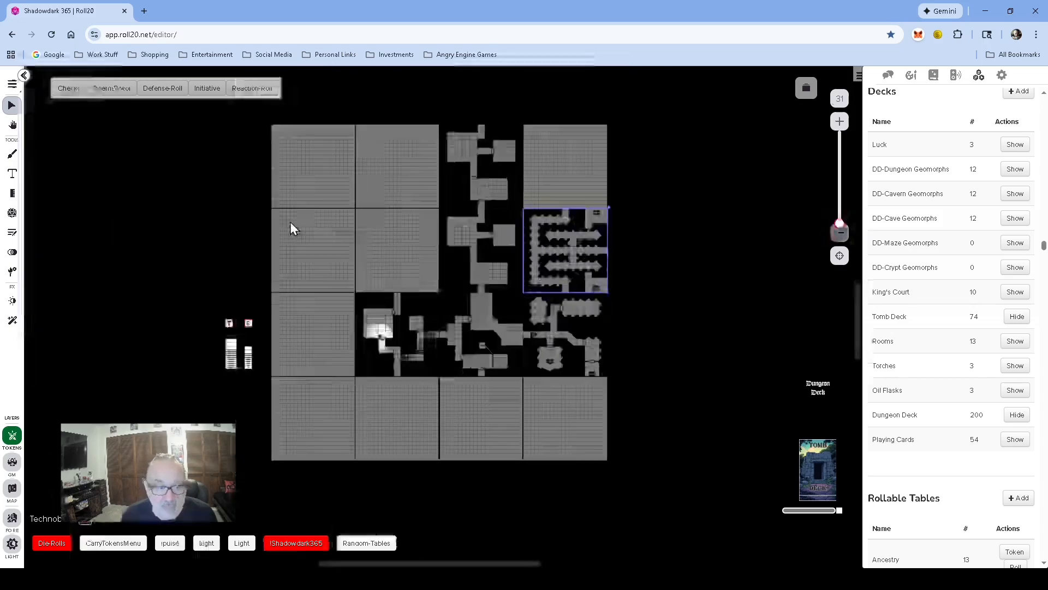
pyautogui.scroll(2, 273, 224)
pyautogui.scroll(2, 554, 292)
pyautogui.scroll(-2, 402, 281)
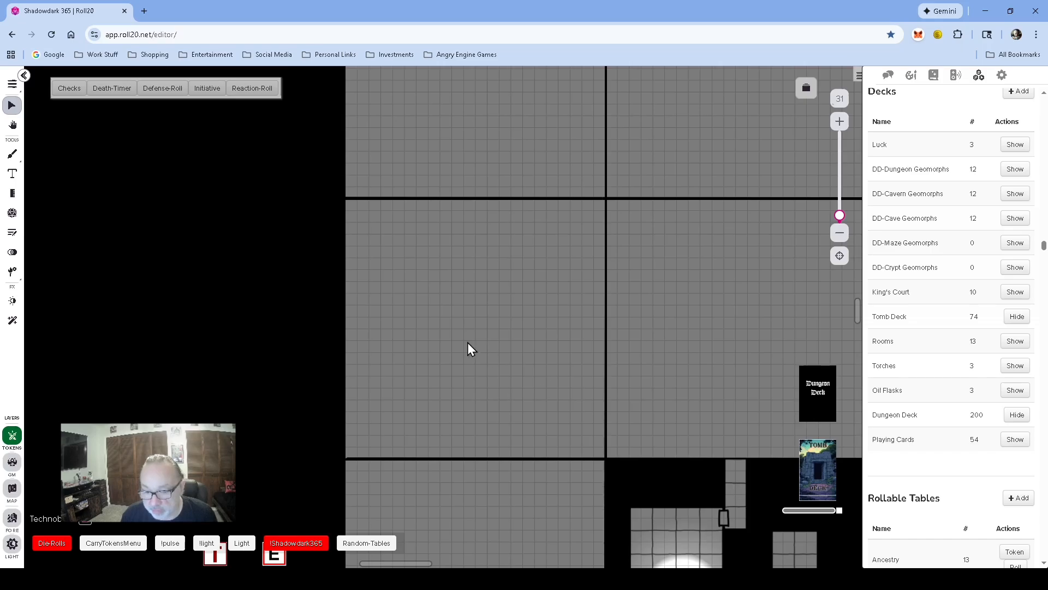
pyautogui.scroll(-2, 578, 436)
pyautogui.scroll(2, 688, 453)
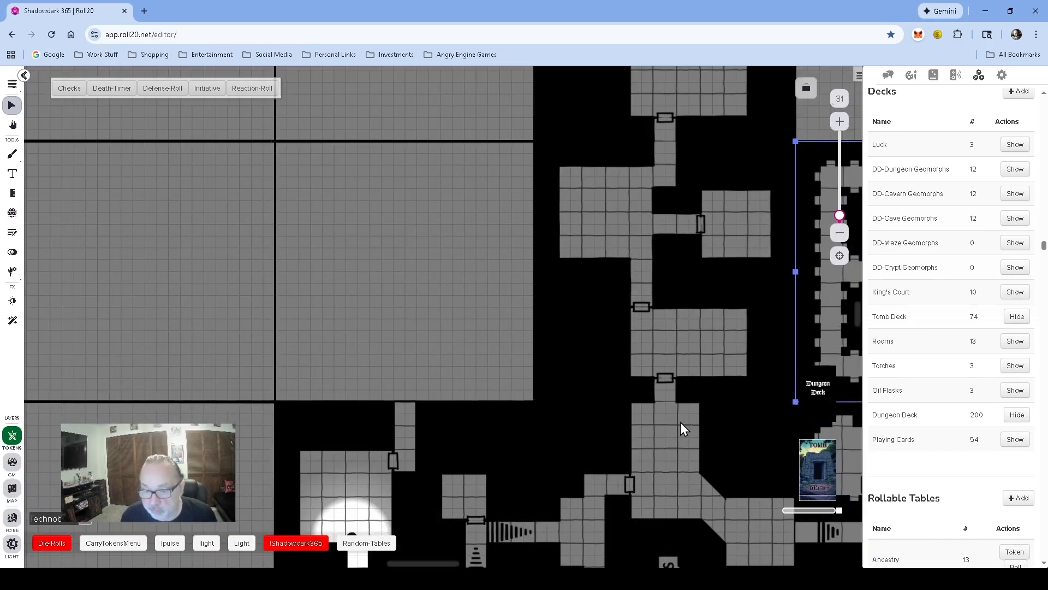
pyautogui.moveTo(691, 299); pyautogui.dragTo(634, 336)
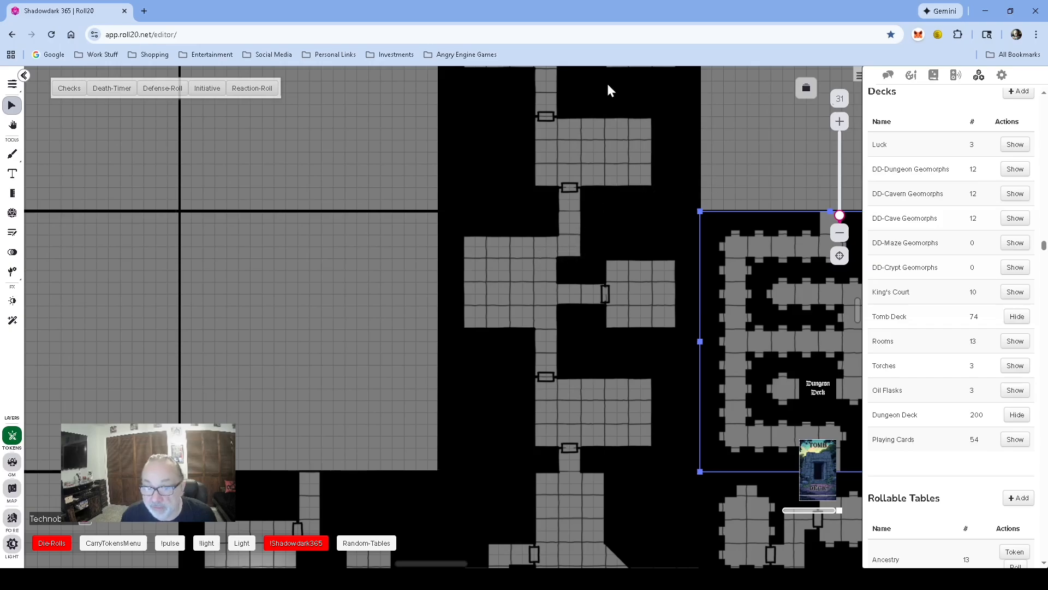
pyautogui.scroll(5, 580, 304)
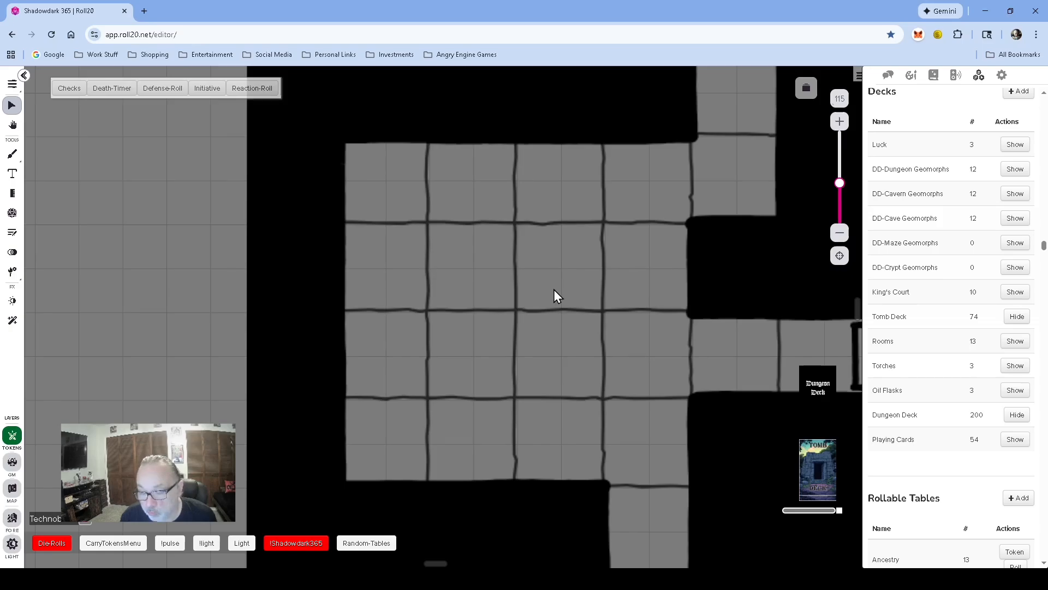
pyautogui.scroll(-8, 557, 289)
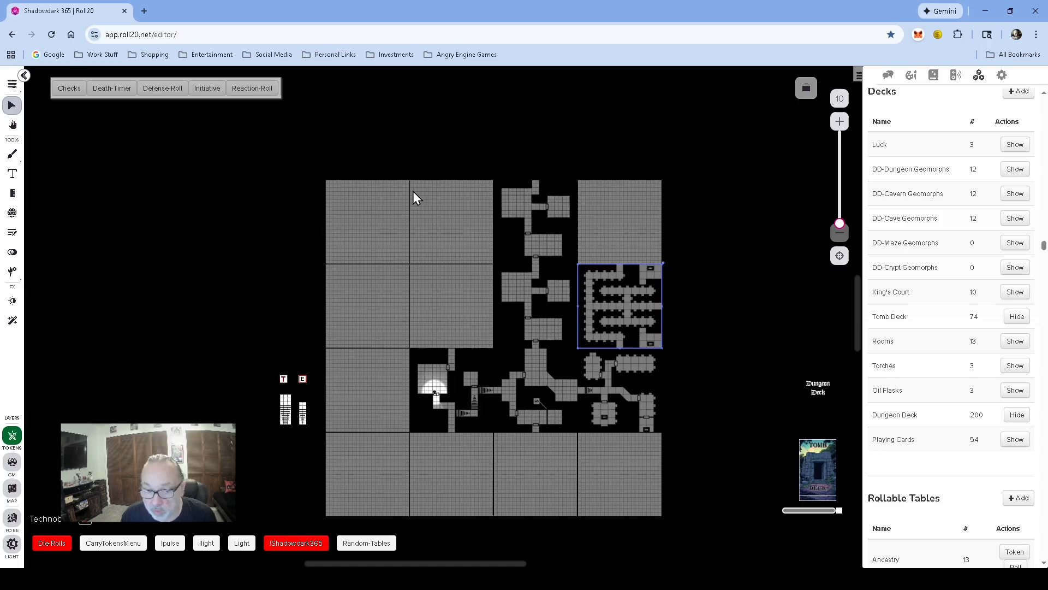
pyautogui.click(546, 222)
pyautogui.scroll(5, 545, 222)
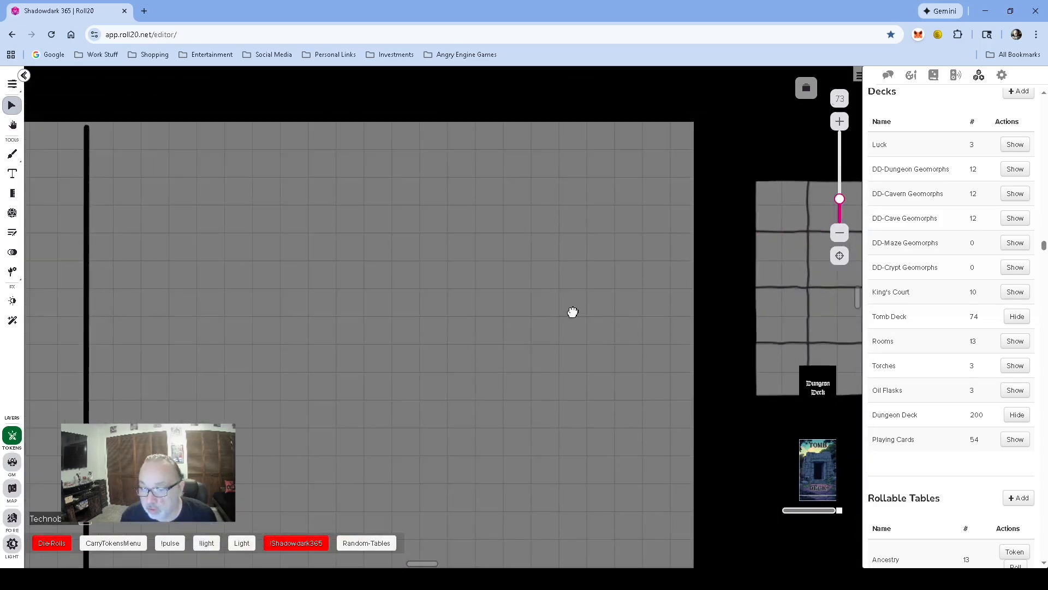
pyautogui.scroll(3, 601, 354)
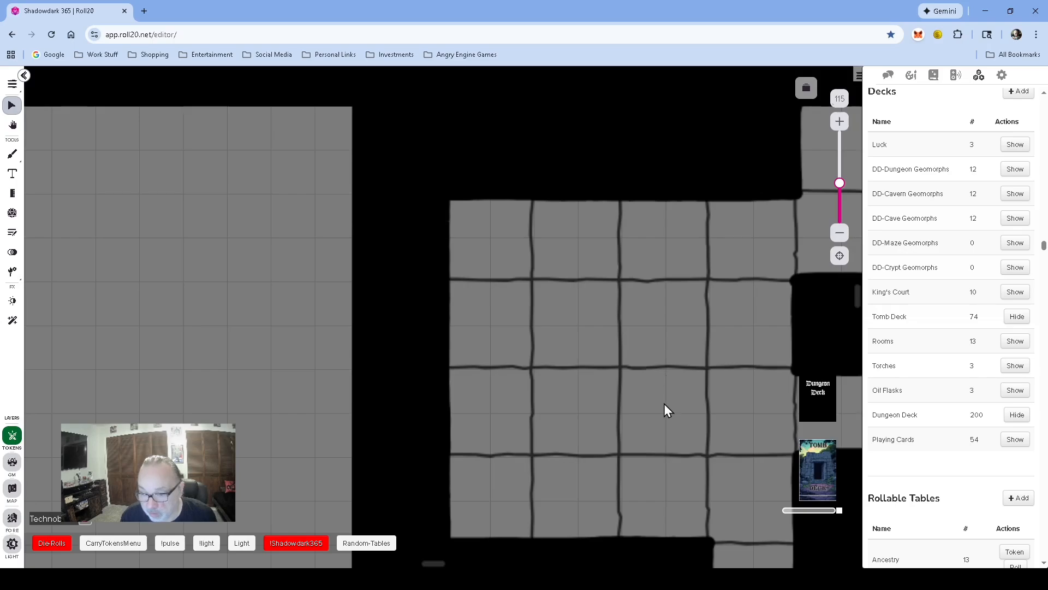
pyautogui.moveTo(652, 414); pyautogui.dragTo(448, 280)
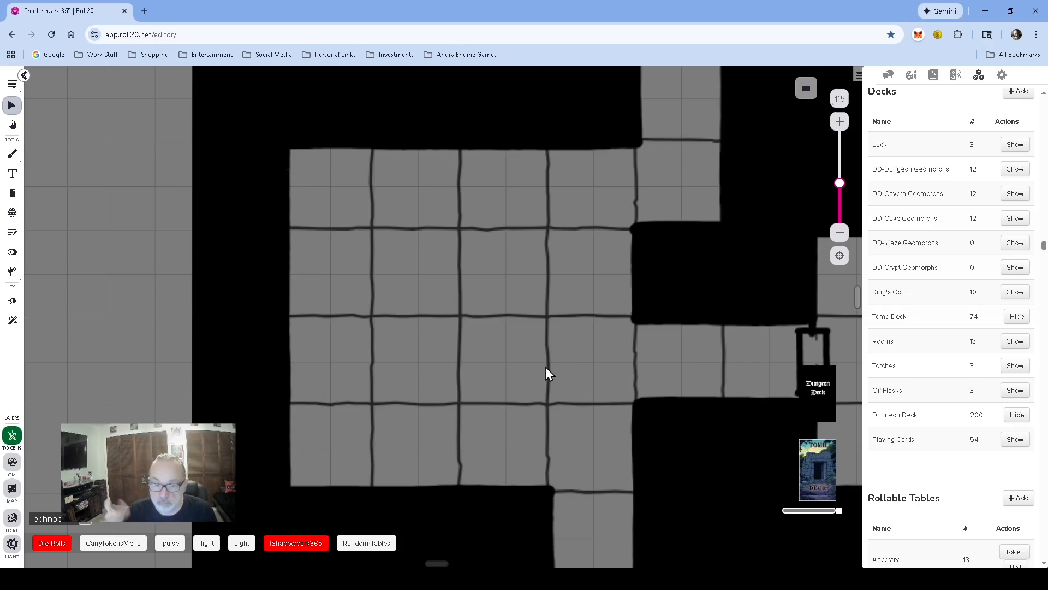
pyautogui.scroll(-10, 583, 379)
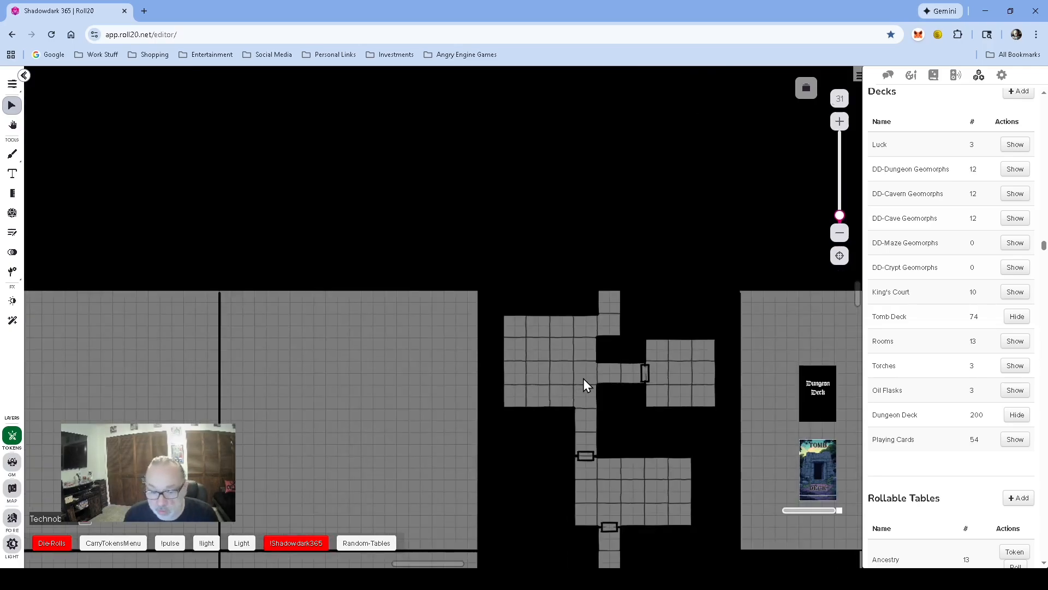
pyautogui.moveTo(580, 391); pyautogui.dragTo(526, 262)
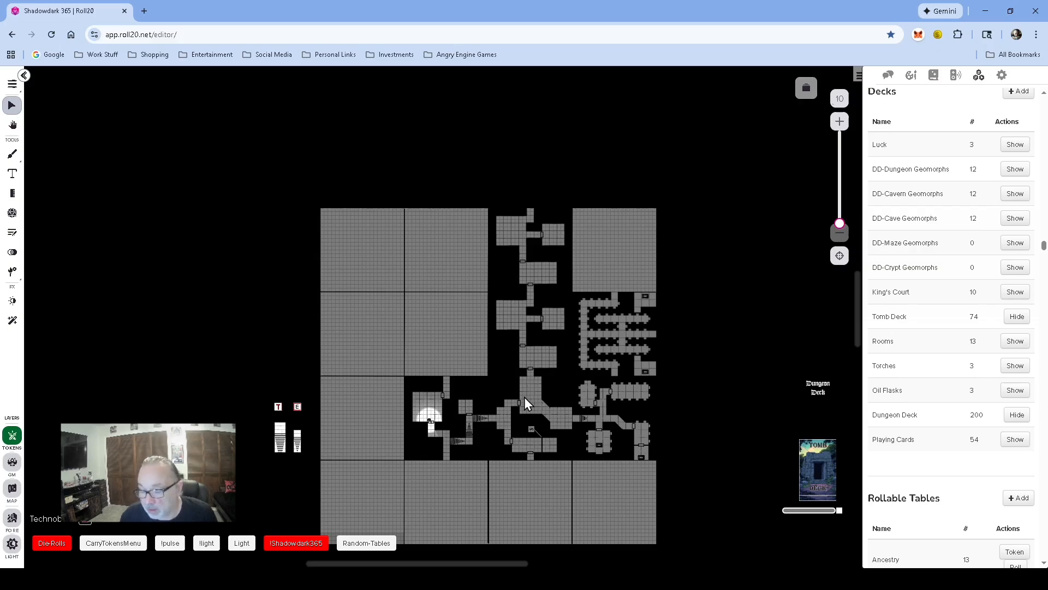
pyautogui.scroll(10, 525, 428)
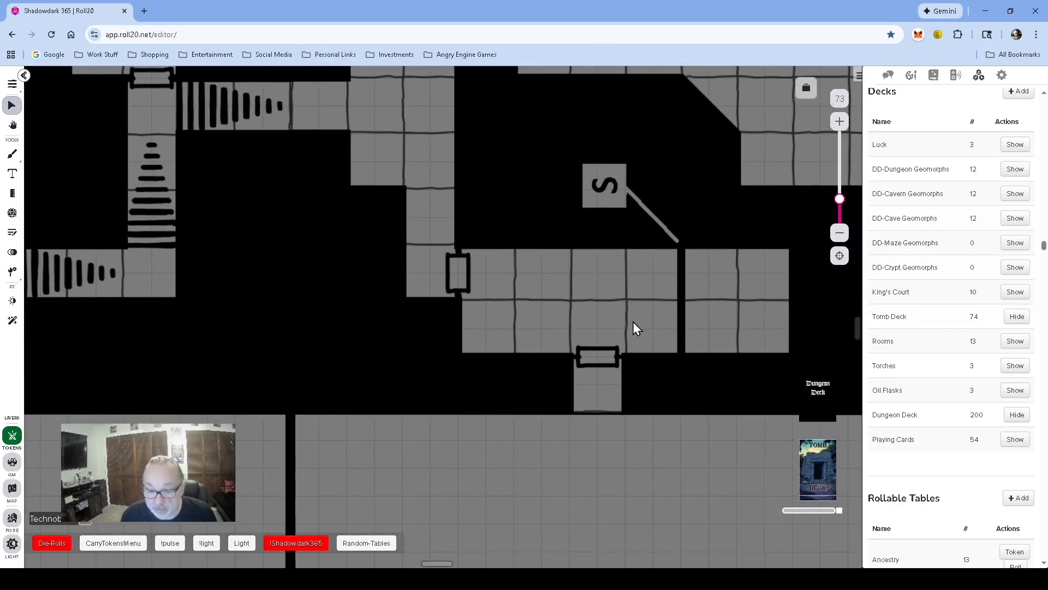
# Step: Draw a wall on the lighting layer across the north end of the corridor that leads up from the lit room
pyautogui.moveTo(634, 322); pyautogui.dragTo(493, 342)
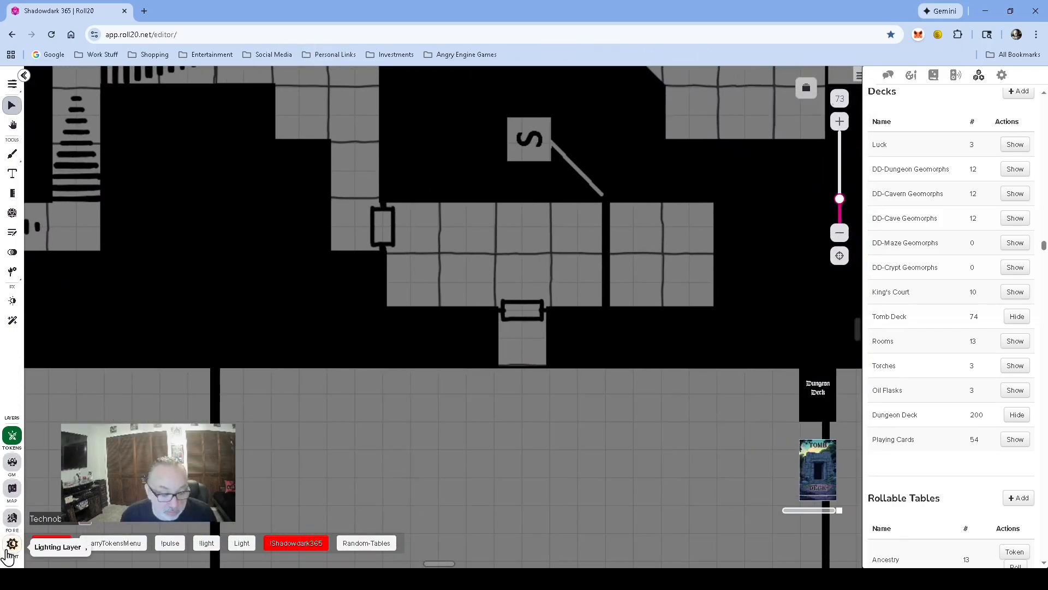
pyautogui.scroll(-5, 260, 225)
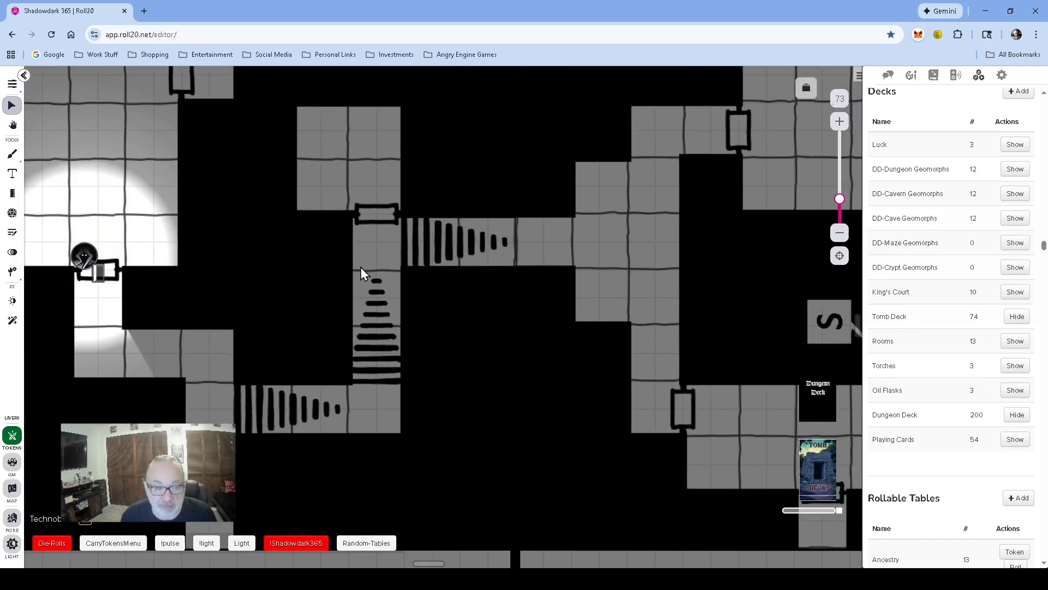
pyautogui.scroll(8, 438, 266)
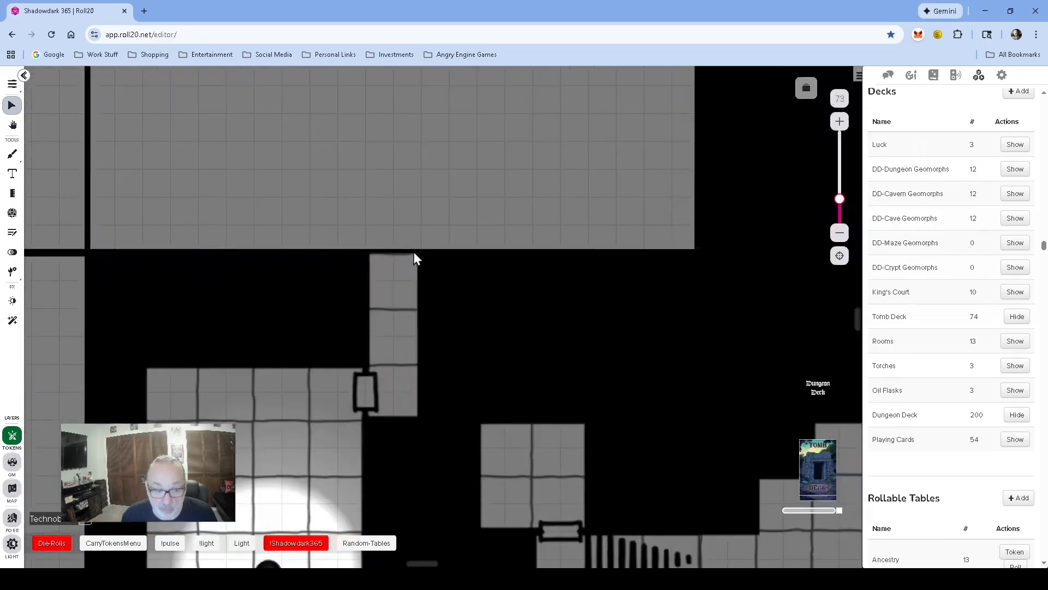
pyautogui.moveTo(344, 369); pyautogui.dragTo(398, 353)
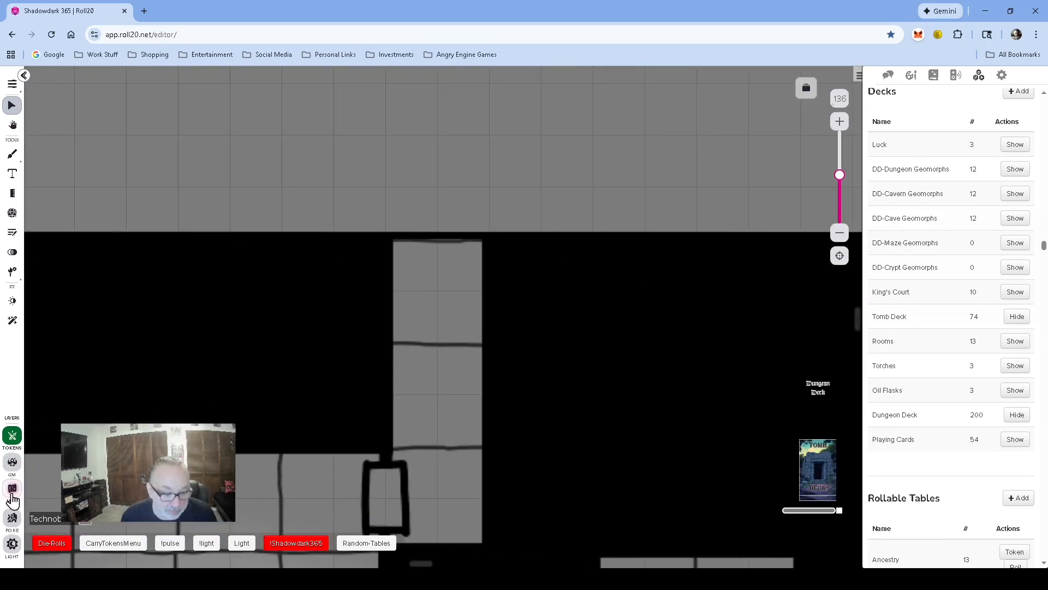
pyautogui.click(12, 543)
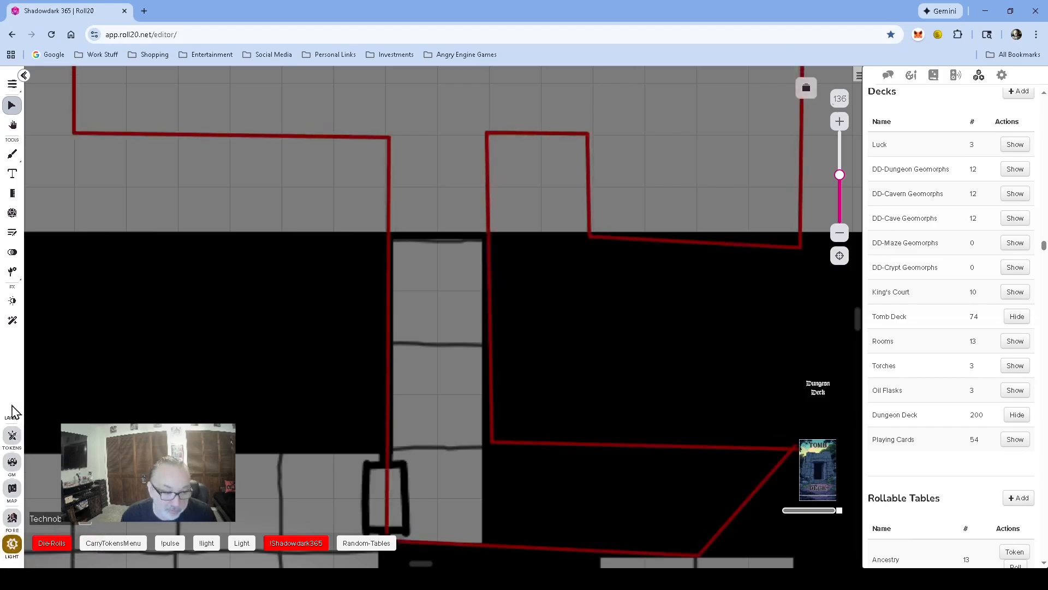
pyautogui.click(12, 154)
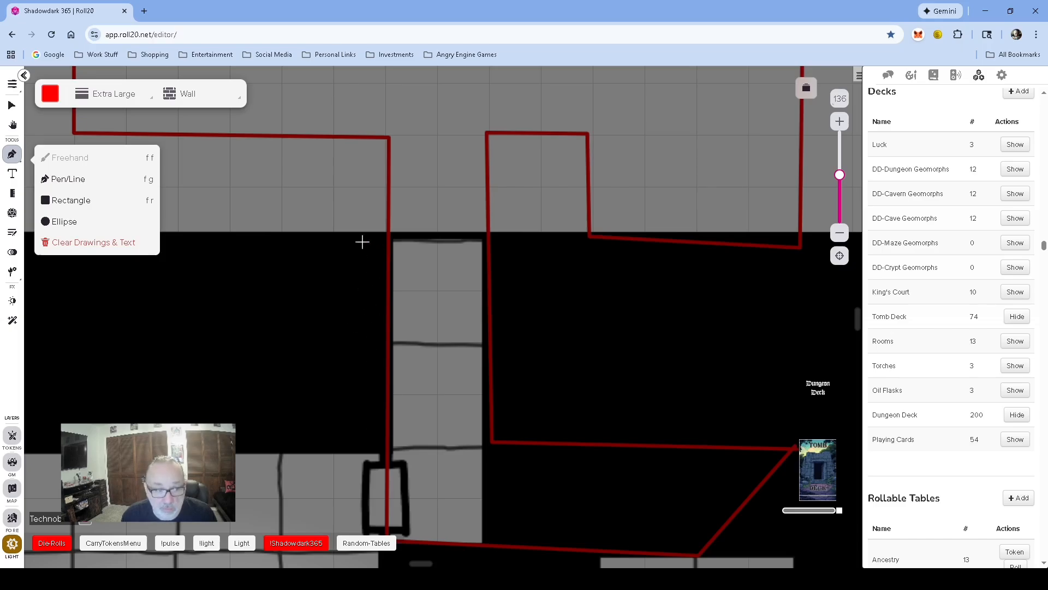
pyautogui.moveTo(362, 242)
pyautogui.mouseDown()
pyautogui.moveTo(504, 236)
pyautogui.moveTo(518, 303)
pyautogui.mouseUp()
# Step: Examine the assembled map on the lighting and token layers, from the walled-off corridor to the eastern tomb tiles, and show the chat
pyautogui.scroll(-5, 600, 355)
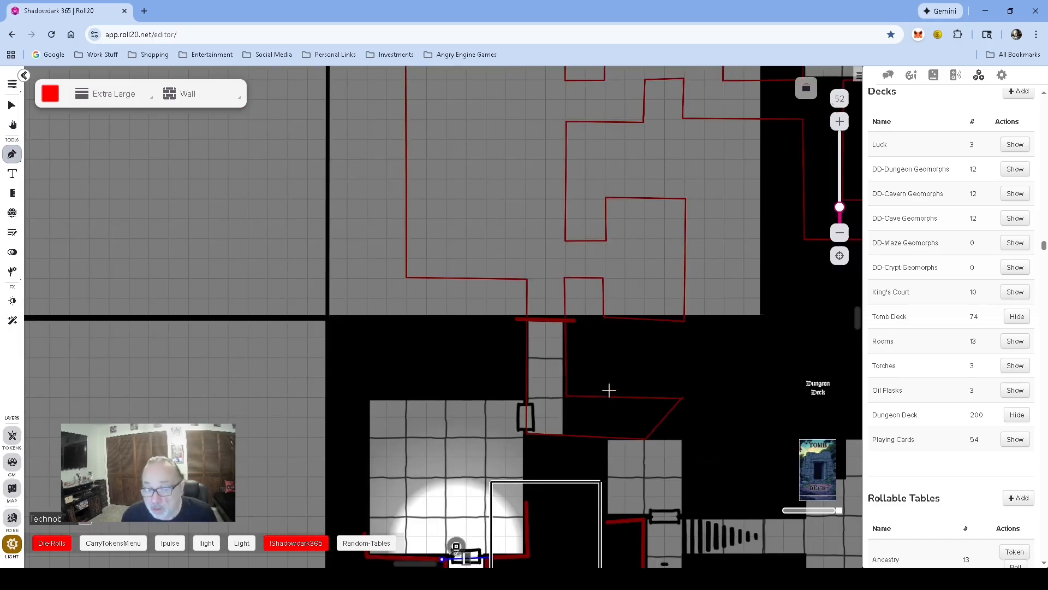
pyautogui.moveTo(608, 391); pyautogui.dragTo(564, 309)
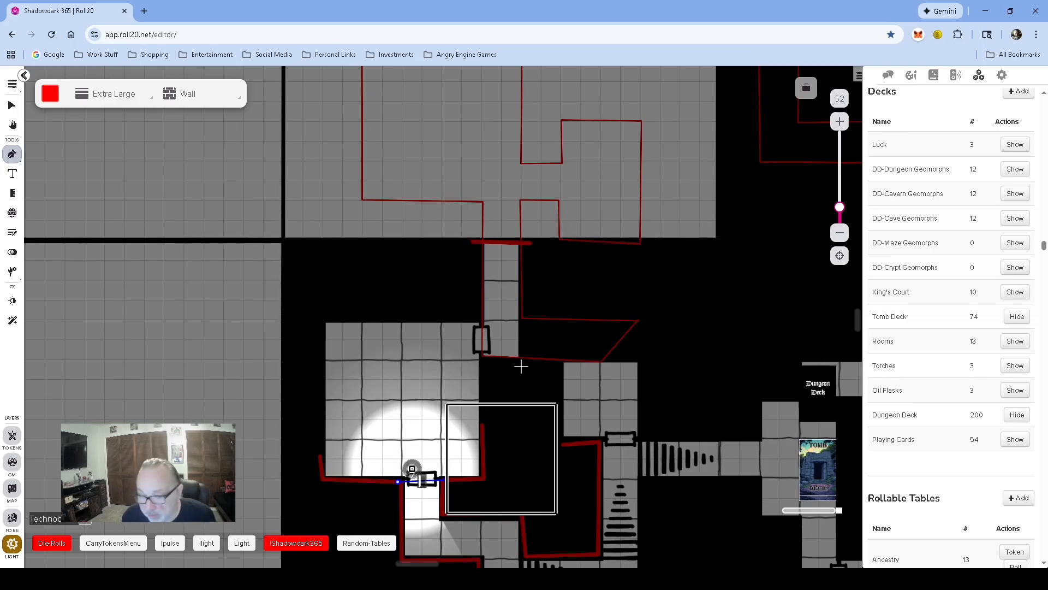
pyautogui.scroll(-5, 534, 352)
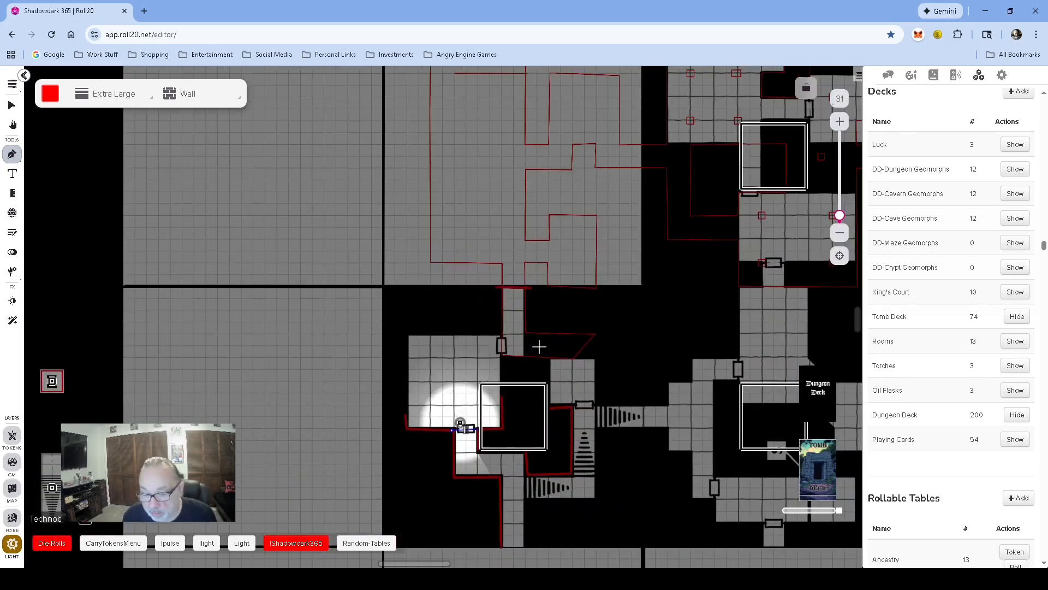
pyautogui.moveTo(622, 372); pyautogui.dragTo(599, 359)
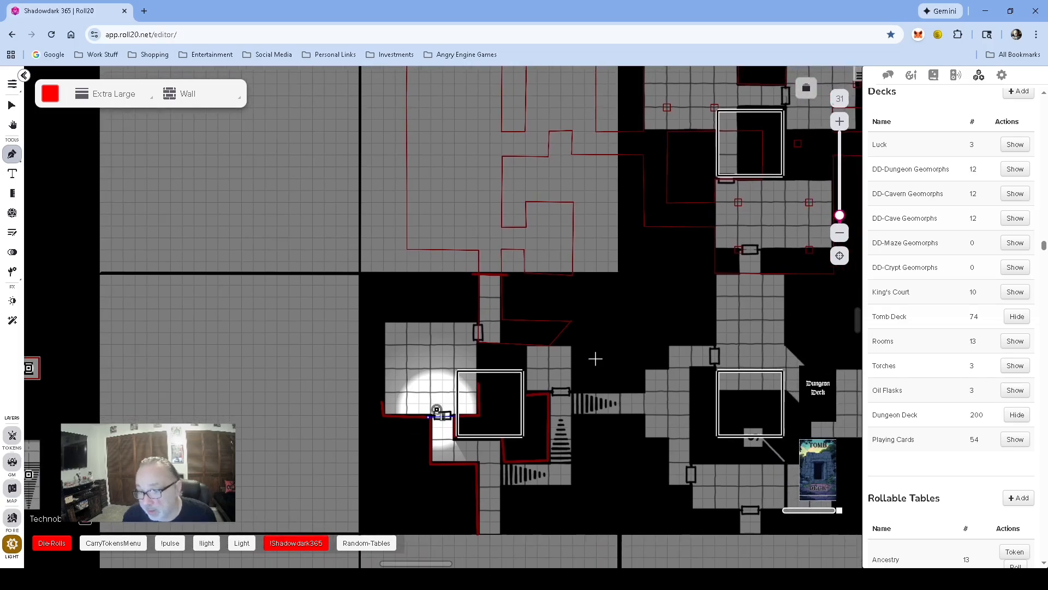
pyautogui.click(12, 435)
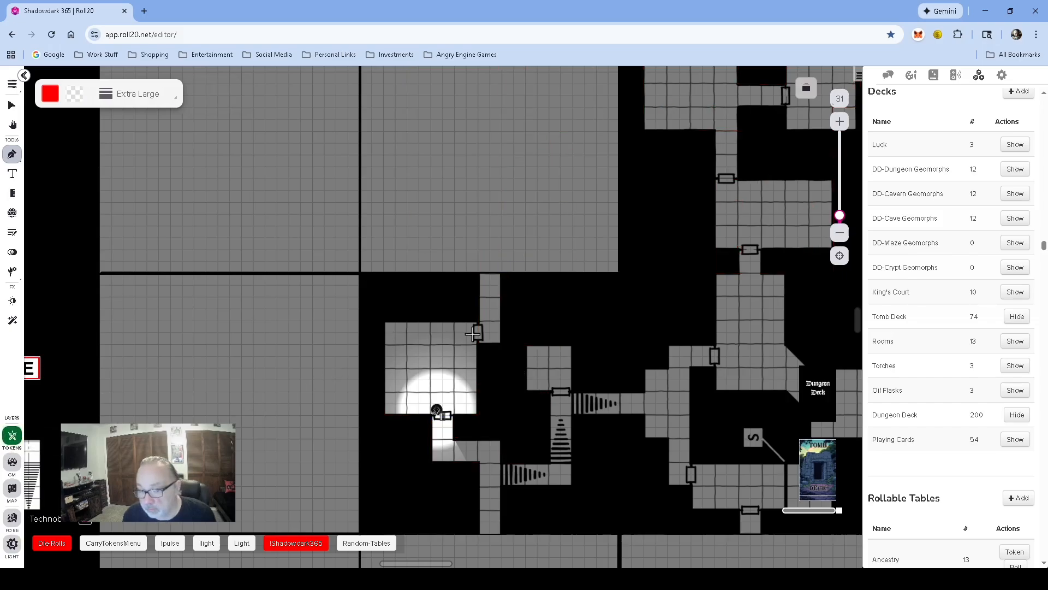
pyautogui.moveTo(562, 330); pyautogui.dragTo(387, 341)
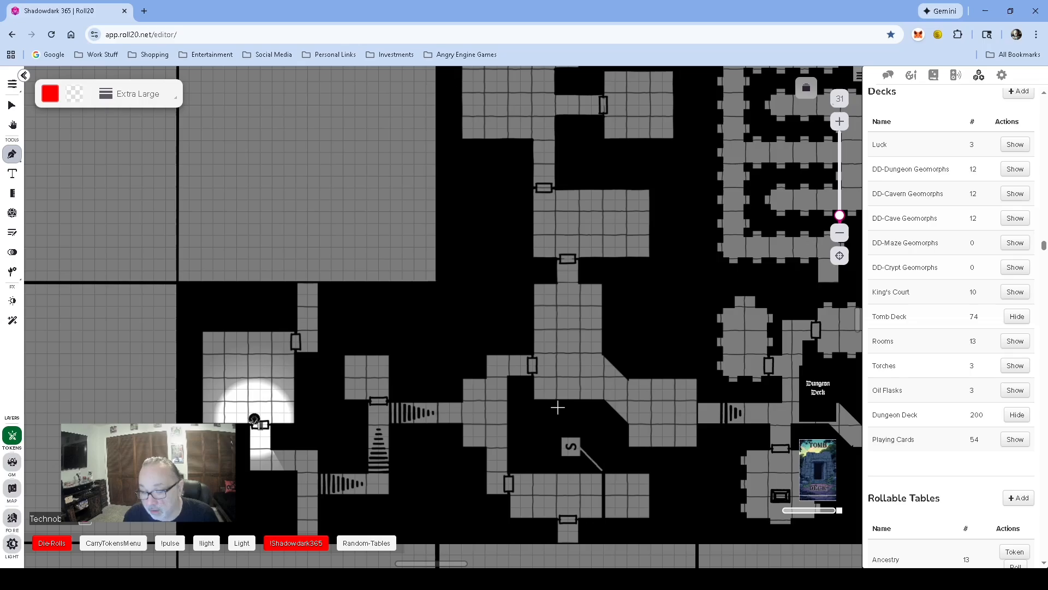
pyautogui.moveTo(580, 395); pyautogui.dragTo(545, 391)
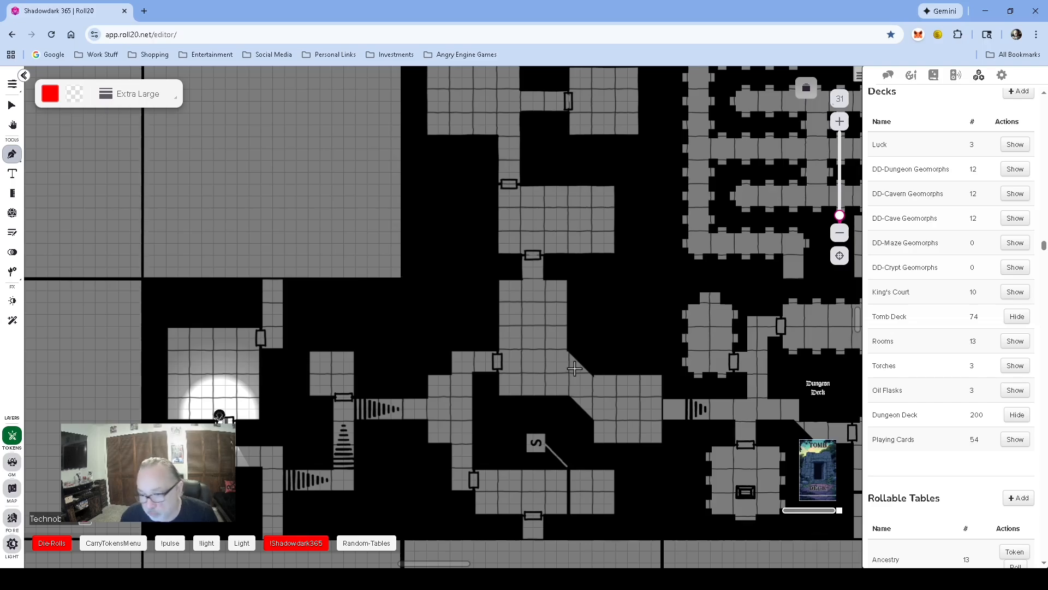
pyautogui.click(887, 76)
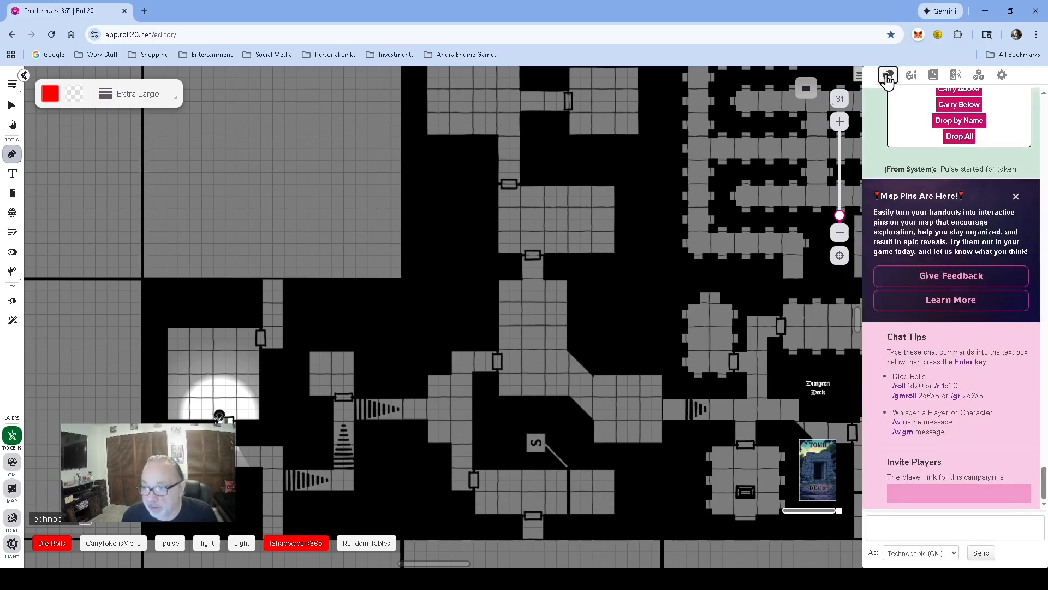
pyautogui.moveTo(580, 390); pyautogui.dragTo(566, 352)
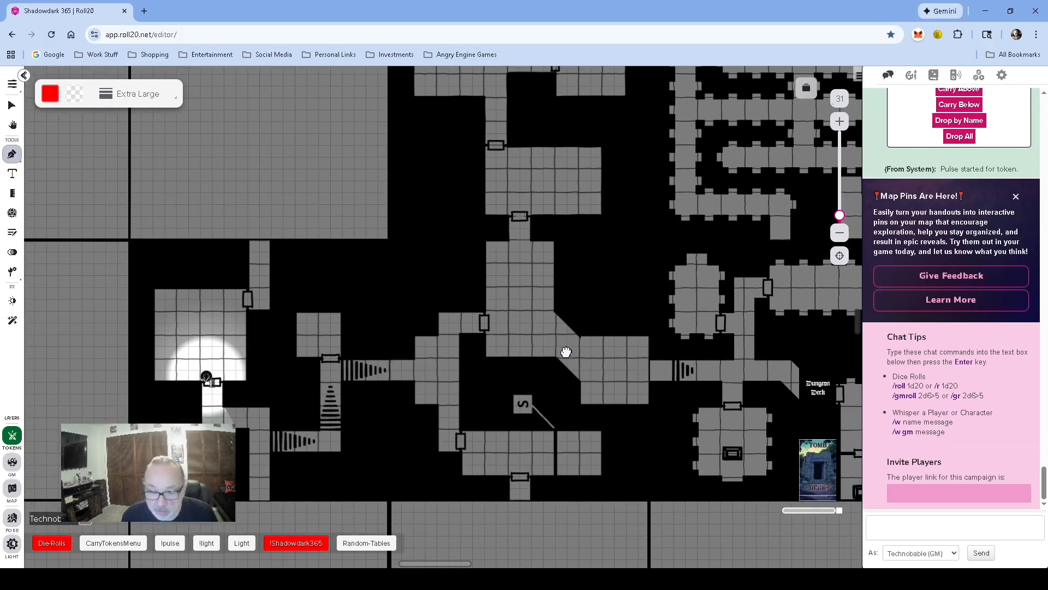
pyautogui.moveTo(638, 326); pyautogui.dragTo(586, 362)
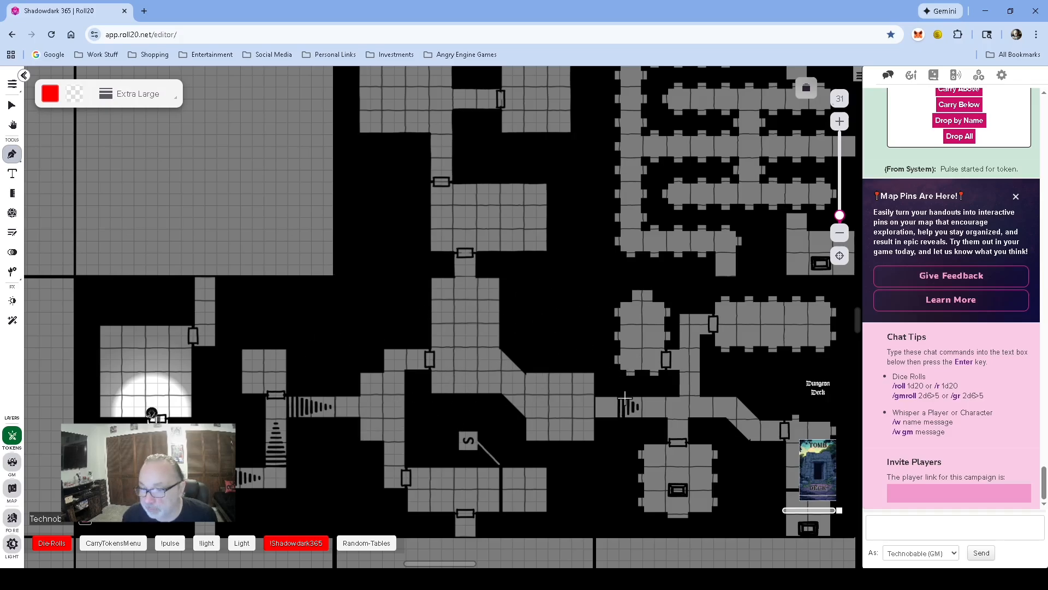
# Step: Draw an L-shaped lighting wall along the north edge and west side of the short corridor atop the lower tomb room
pyautogui.moveTo(783, 255); pyautogui.dragTo(637, 314)
pyautogui.scroll(5, 664, 246)
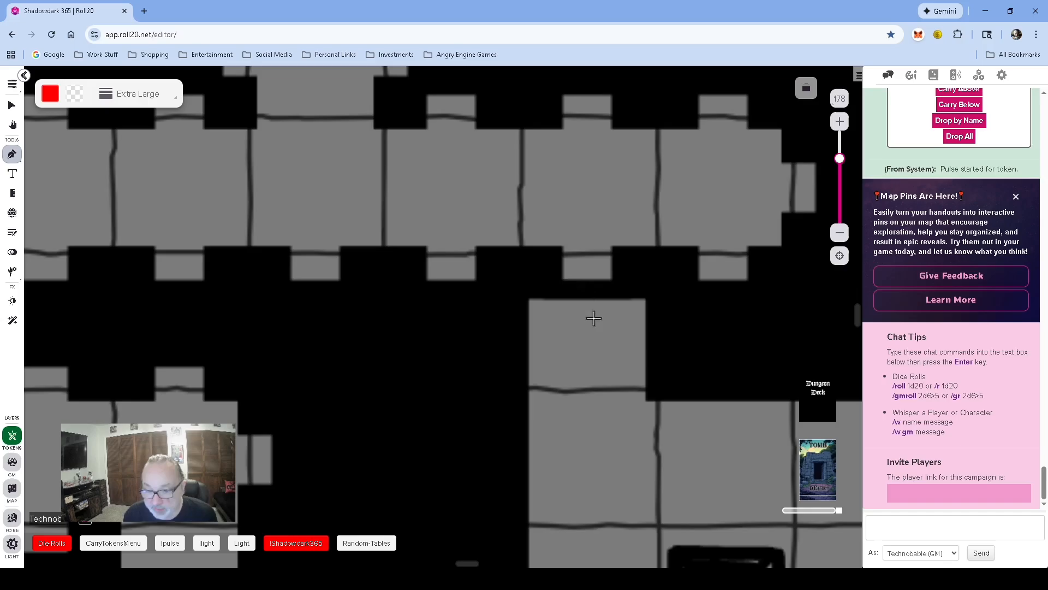
pyautogui.scroll(-4, 592, 316)
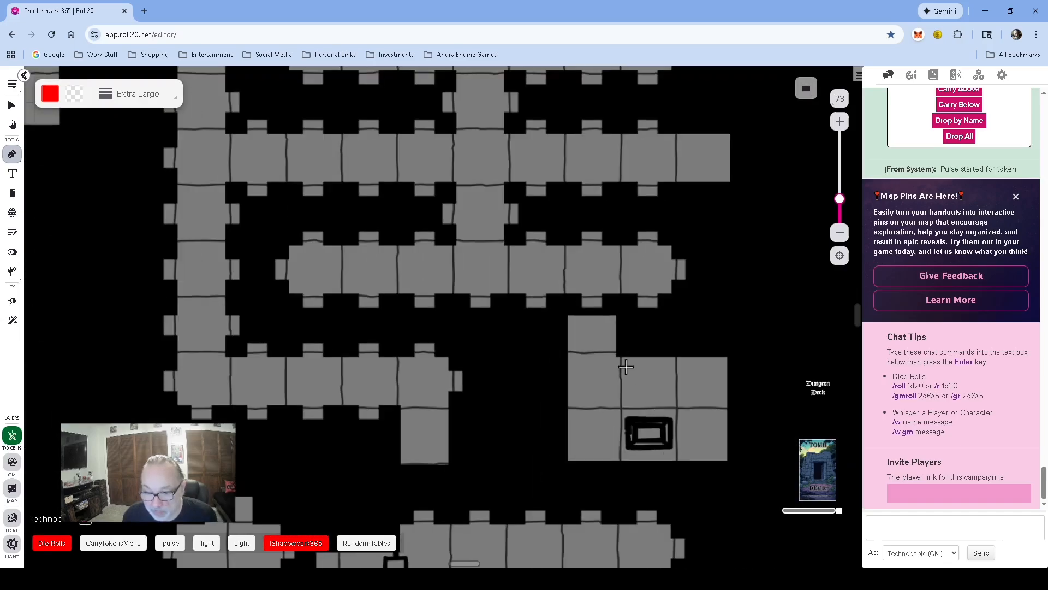
pyautogui.scroll(3, 585, 325)
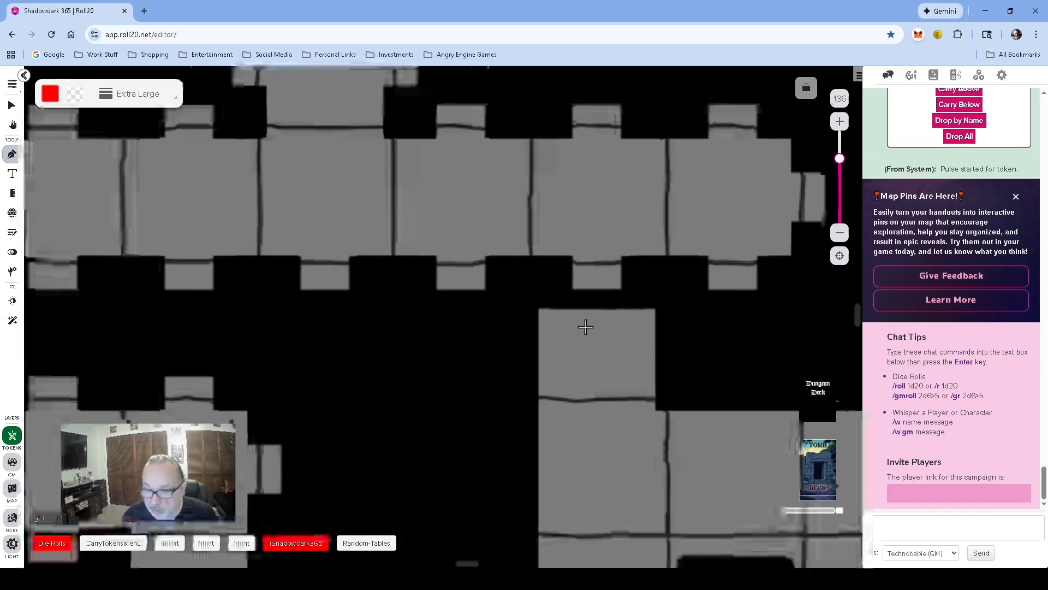
pyautogui.scroll(-2, 586, 330)
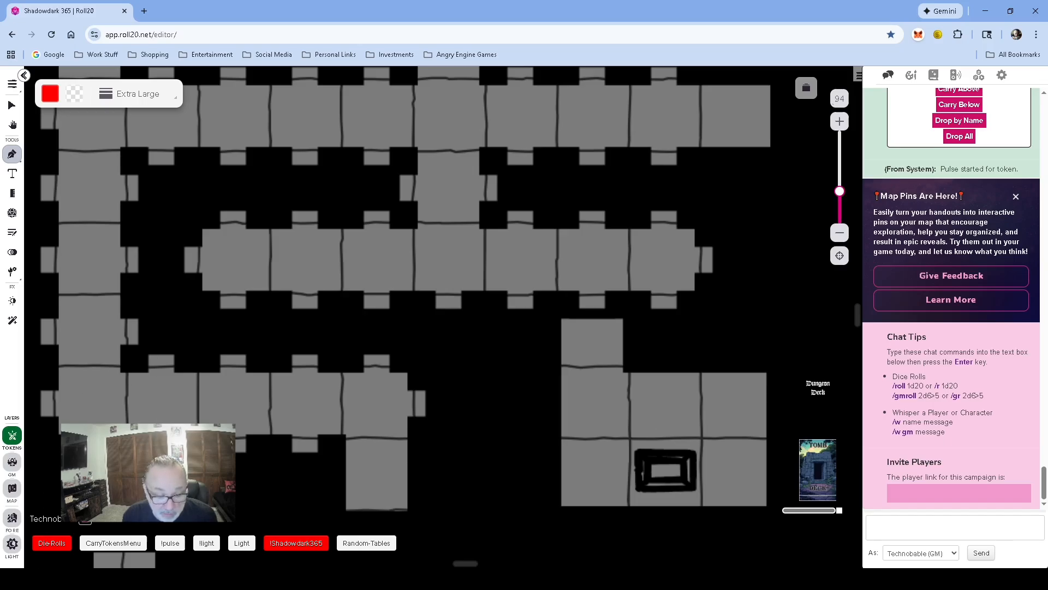
pyautogui.click(12, 544)
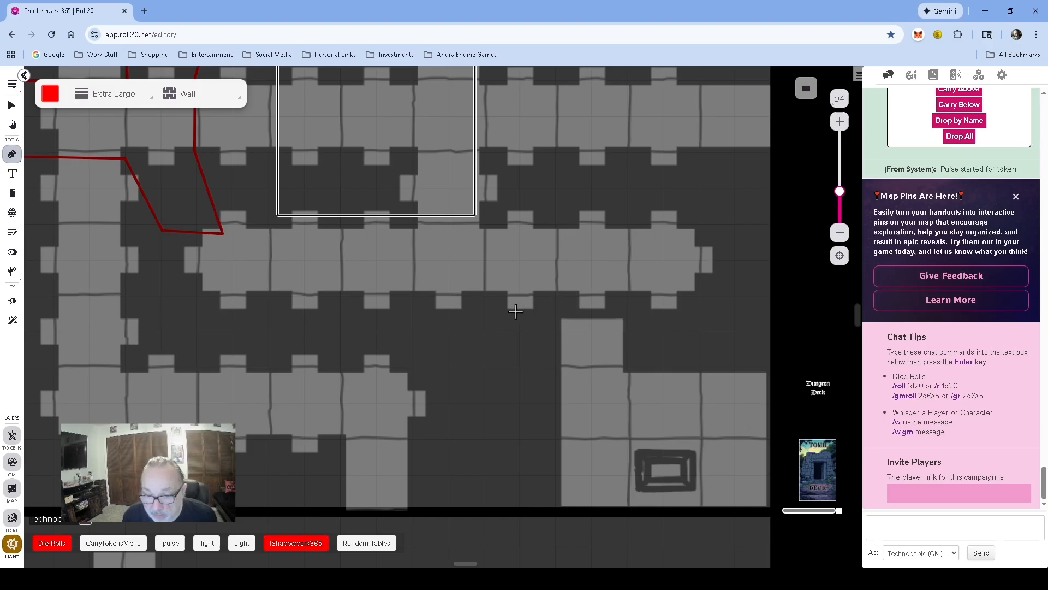
pyautogui.click(495, 319)
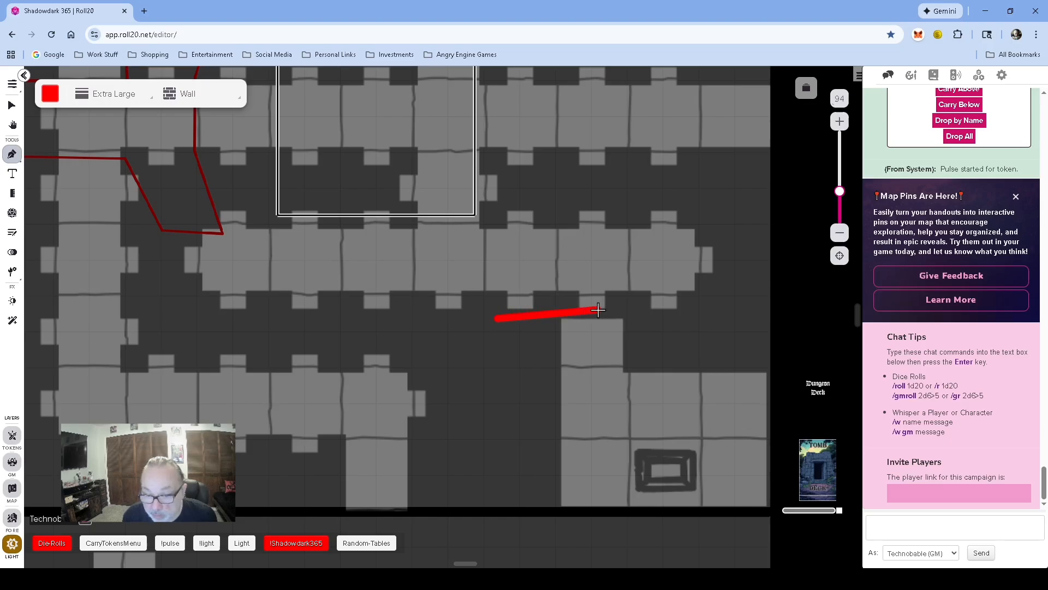
pyautogui.click(563, 316)
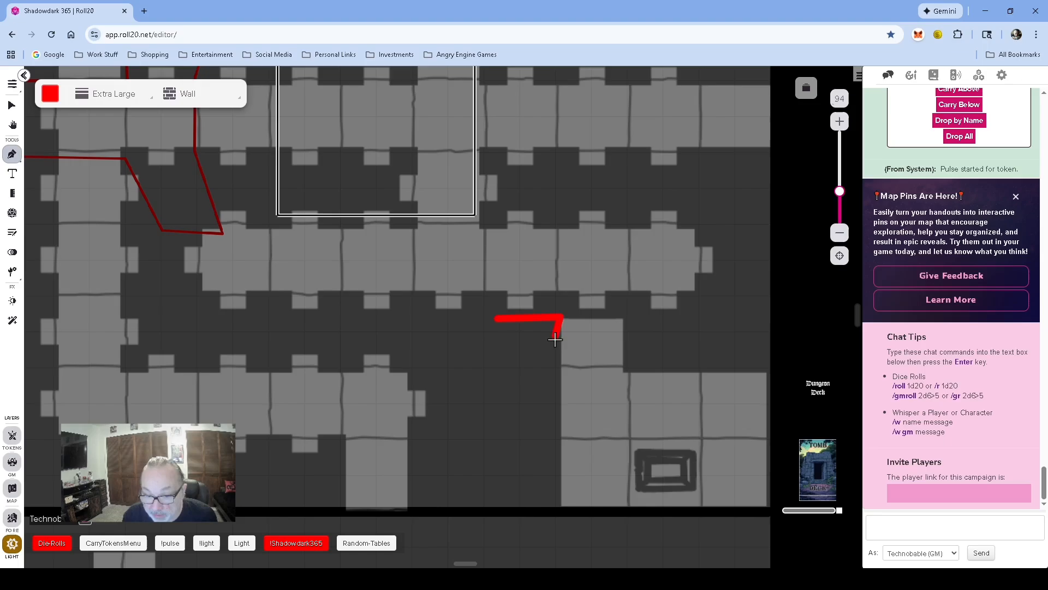
pyautogui.click(558, 384)
pyautogui.rightClick(567, 383)
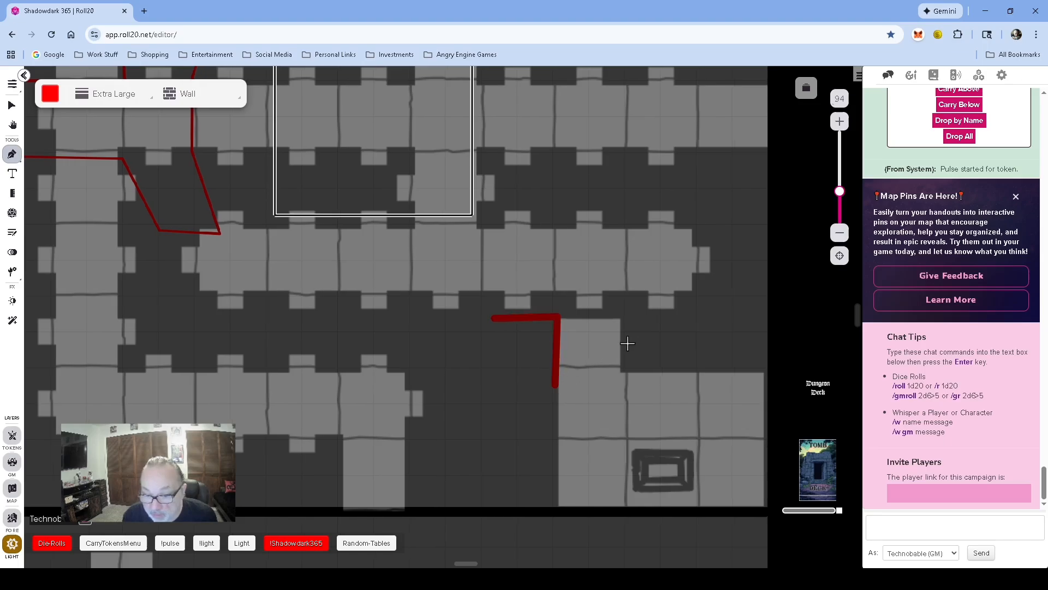
# Step: Draw a three-segment lighting wall around the east side of the same short tomb corridor
pyautogui.click(704, 313)
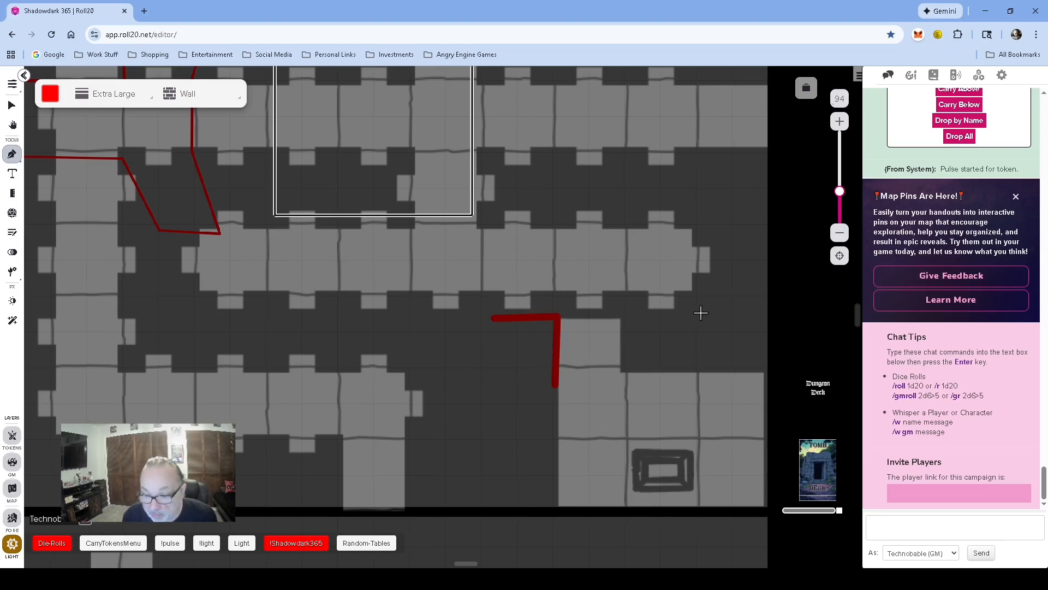
pyautogui.click(628, 315)
pyautogui.click(625, 362)
pyautogui.click(707, 361)
pyautogui.rightClick(707, 361)
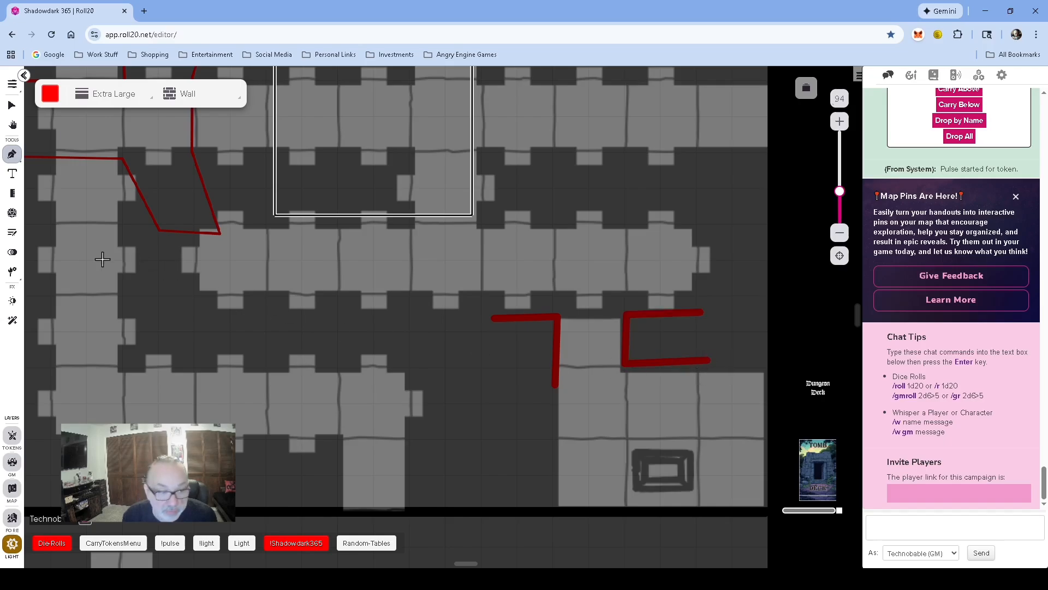
# Step: Place a door in the opening between the two new walls at the corridor's north end
pyautogui.click(52, 97)
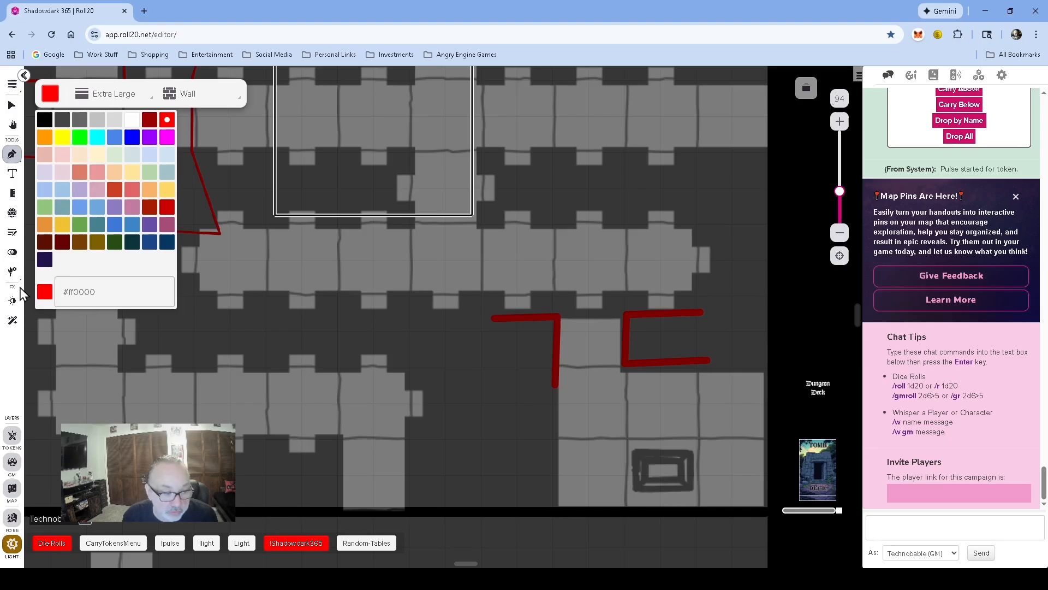
pyautogui.click(12, 271)
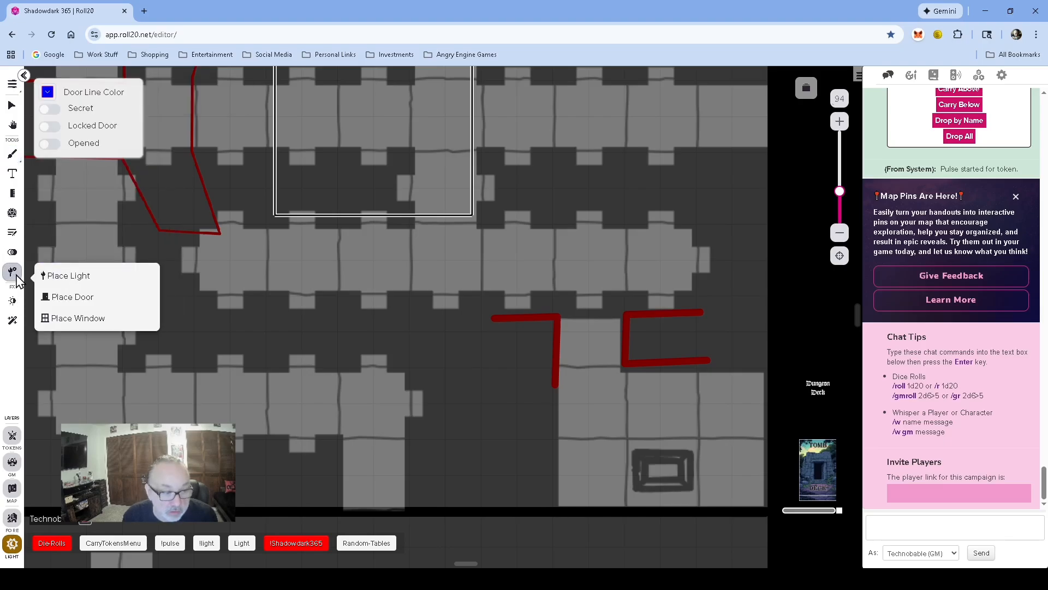
pyautogui.click(64, 300)
pyautogui.click(594, 315)
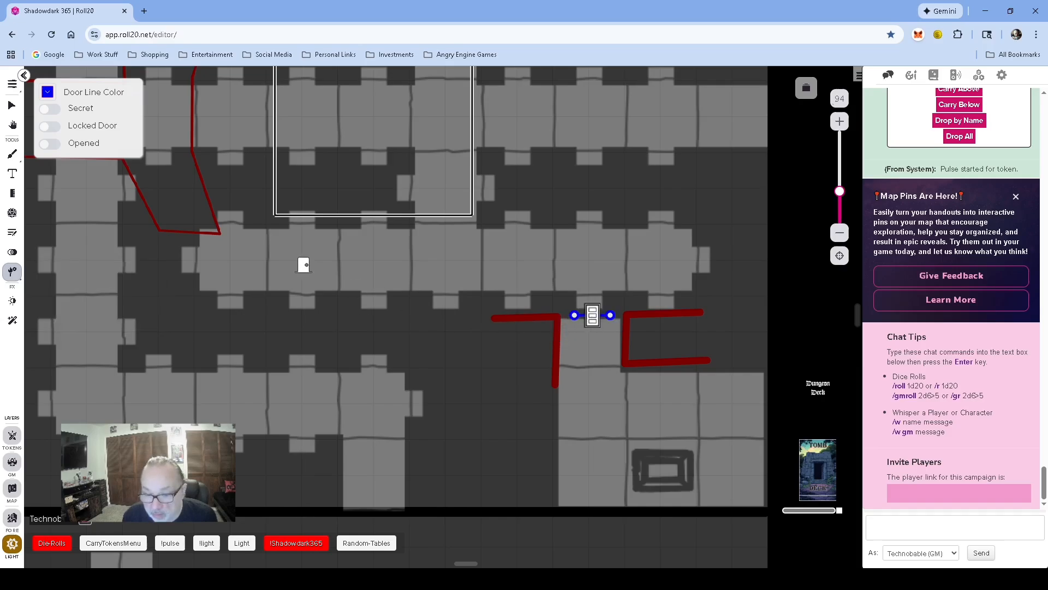
# Step: Shift the new door west and stretch its east end so it spans the full gap between the two walls
pyautogui.click(12, 108)
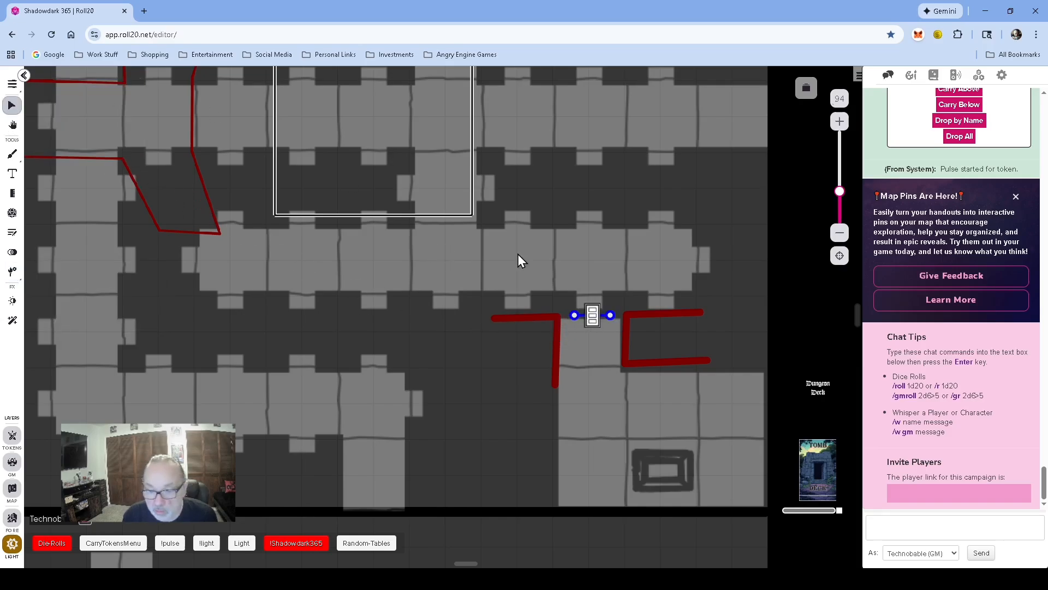
pyautogui.scroll(2, 626, 328)
pyautogui.scroll(2, 626, 331)
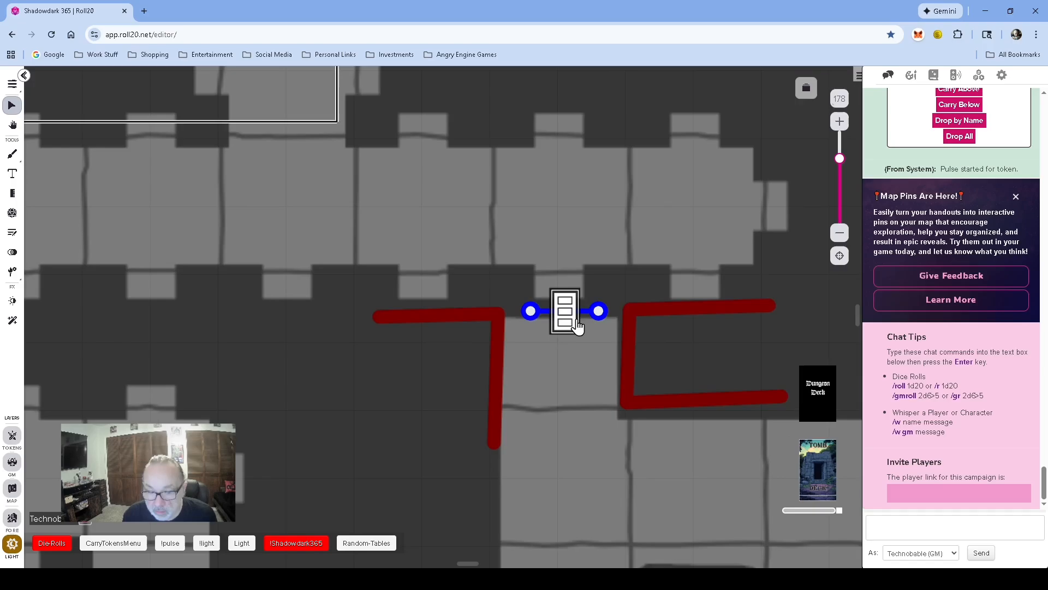
pyautogui.click(545, 312)
pyautogui.moveTo(545, 313); pyautogui.dragTo(524, 318)
pyautogui.click(532, 373)
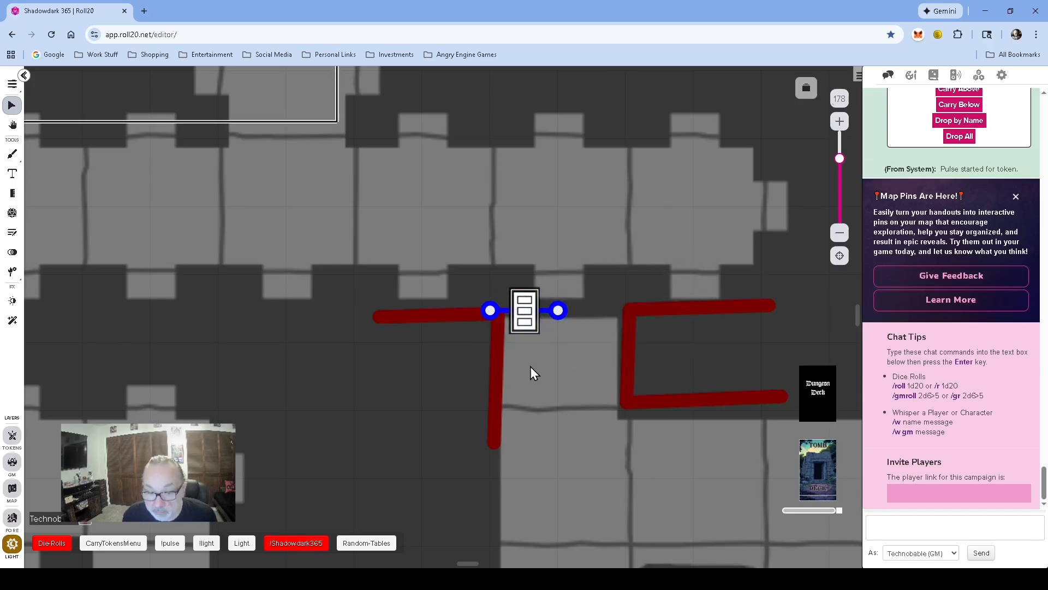
pyautogui.moveTo(558, 310); pyautogui.dragTo(645, 306)
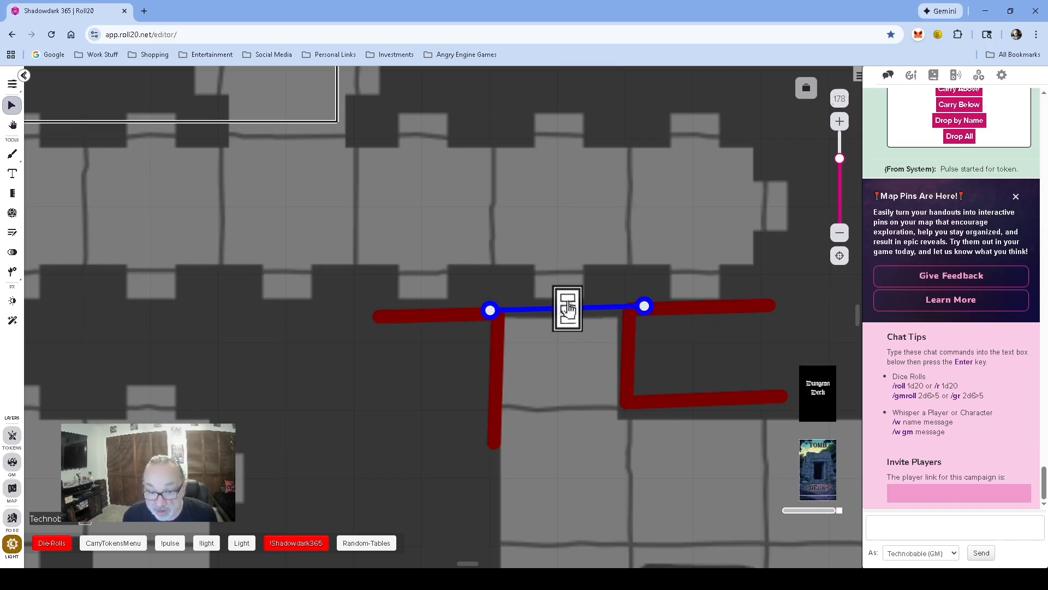
# Step: Make the tomb corridor door secret and locked, and view it on the token layer
pyautogui.click(563, 307)
pyautogui.click(612, 300)
pyautogui.click(613, 316)
pyautogui.click(555, 257)
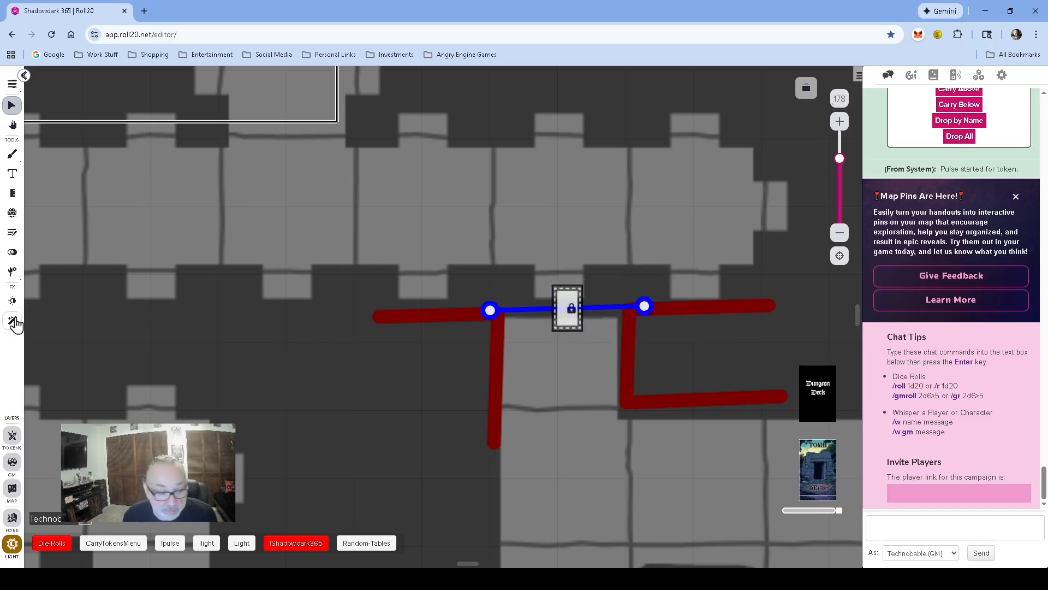
pyautogui.click(12, 435)
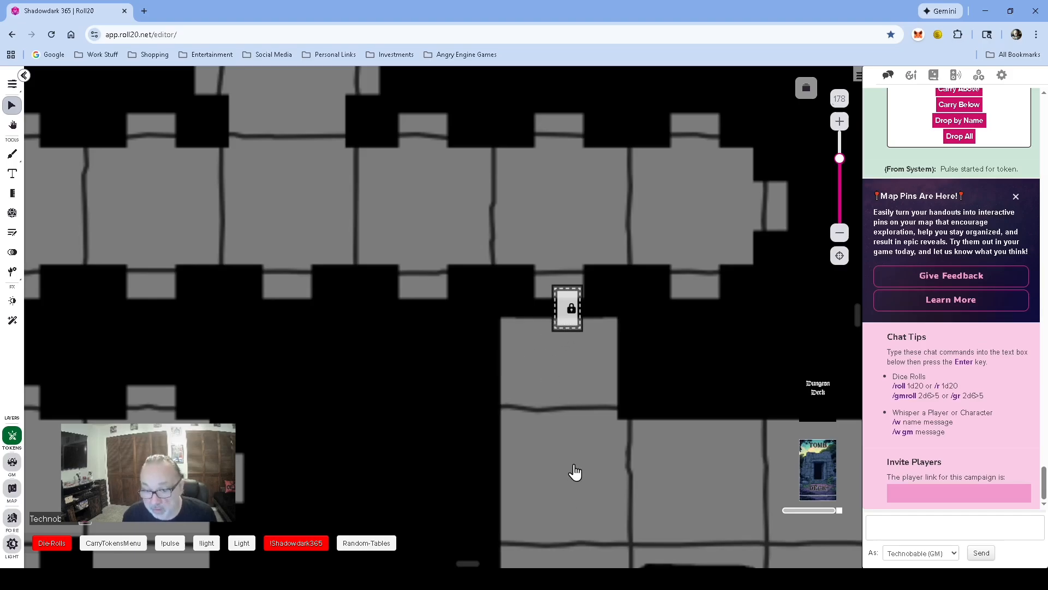
pyautogui.scroll(-3, 598, 414)
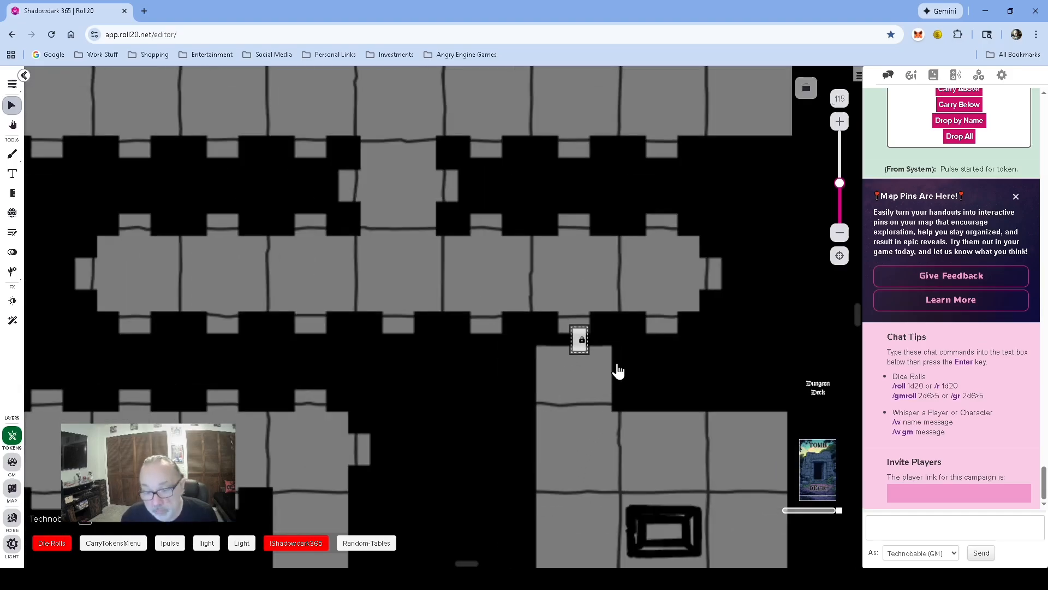